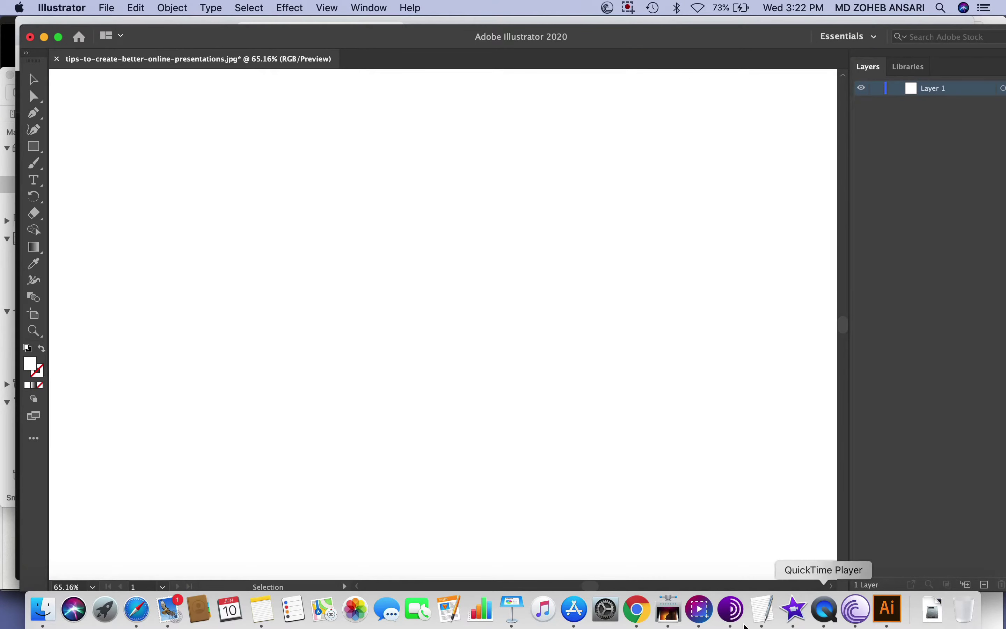
In the TextEdit note, highlight 'Properties', 'Mac Catalina' and 'Version 24.1'.
{"action": "left_click", "coordinate": [764, 612]}
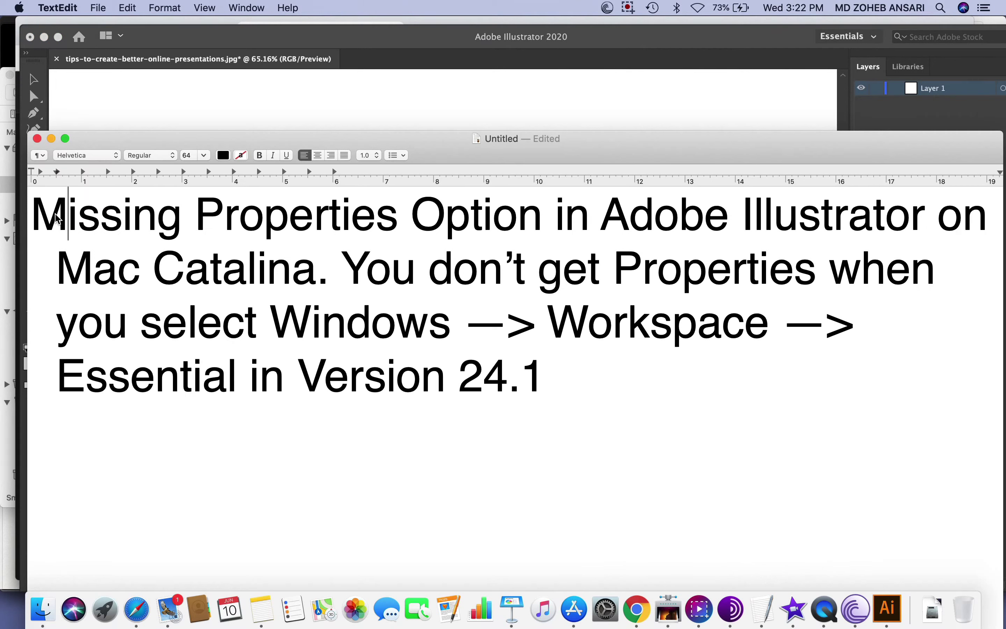
{"action": "left_click_drag", "start_coordinate": [57, 217], "coordinate": [873, 220]}
{"action": "left_click", "coordinate": [292, 271]}
{"action": "left_click_drag", "start_coordinate": [195, 218], "coordinate": [399, 221]}
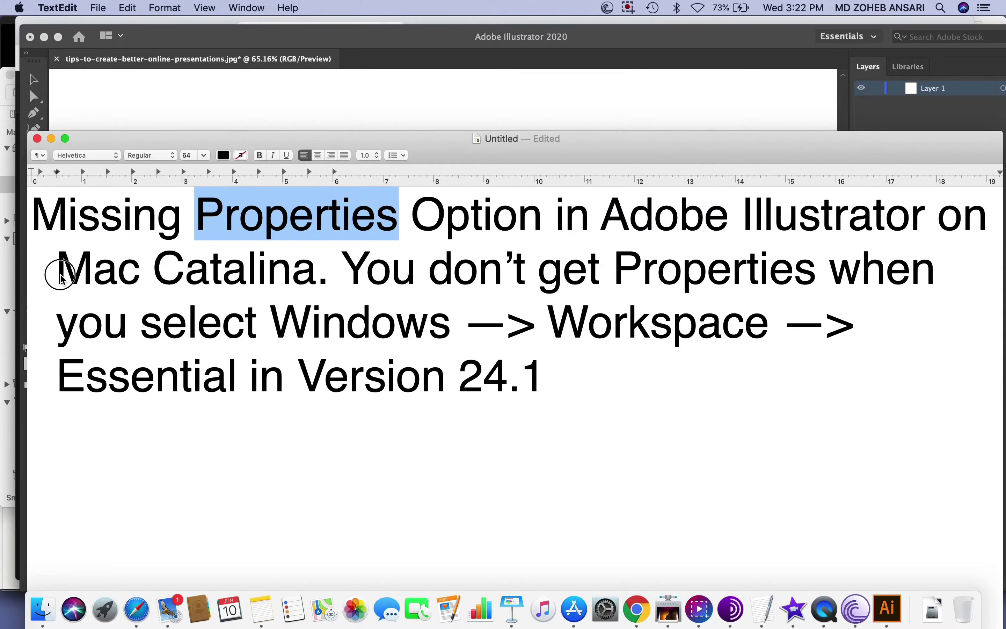
{"action": "left_click_drag", "start_coordinate": [59, 270], "coordinate": [316, 273]}
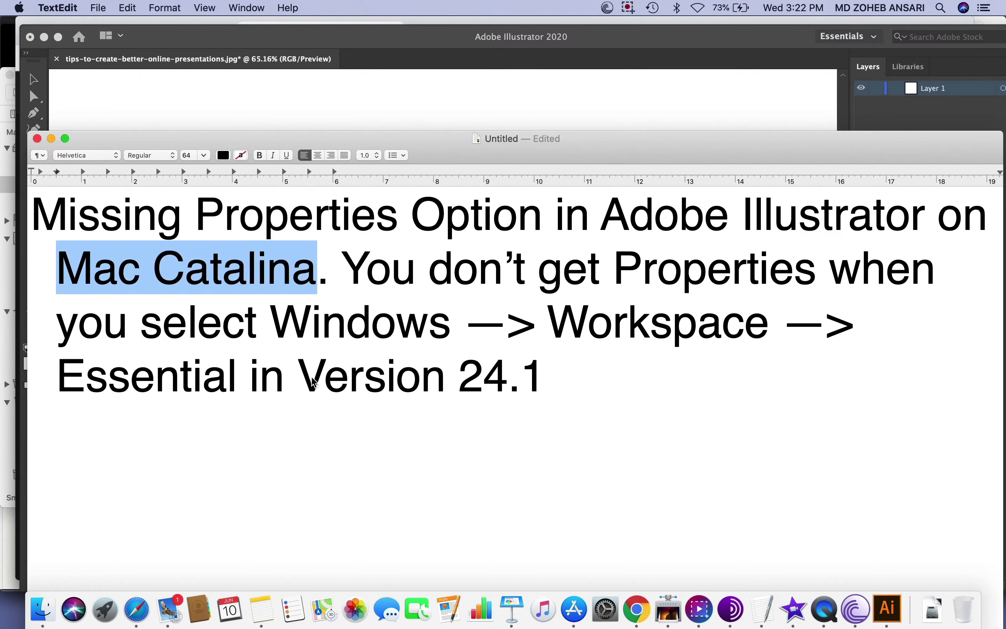
{"action": "left_click_drag", "start_coordinate": [298, 376], "coordinate": [508, 363]}
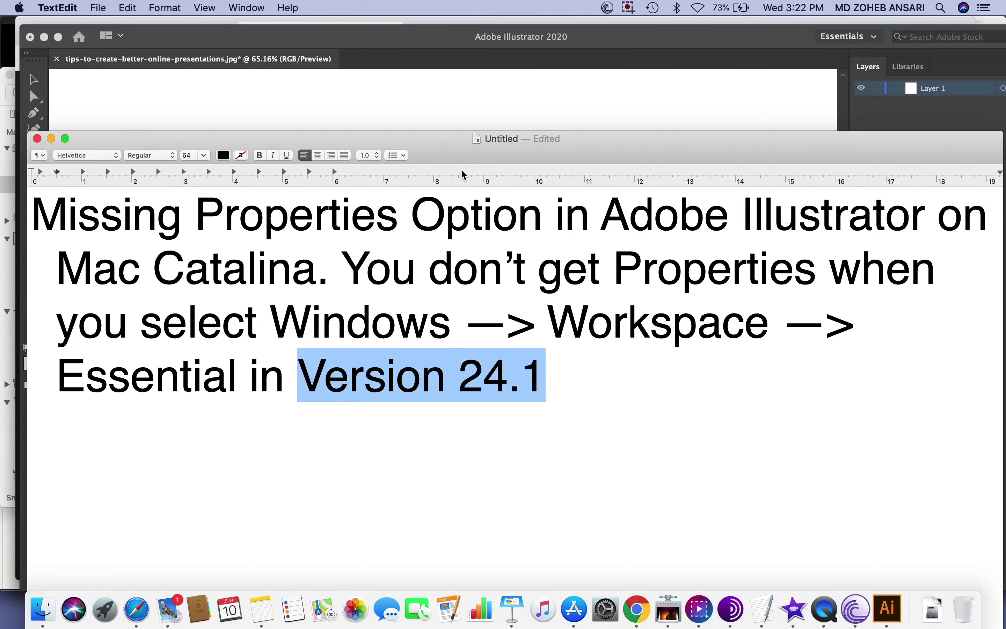
Reapply the Essentials workspace in Illustrator and check the Libraries and Layers panels.
{"action": "left_click", "coordinate": [453, 110]}
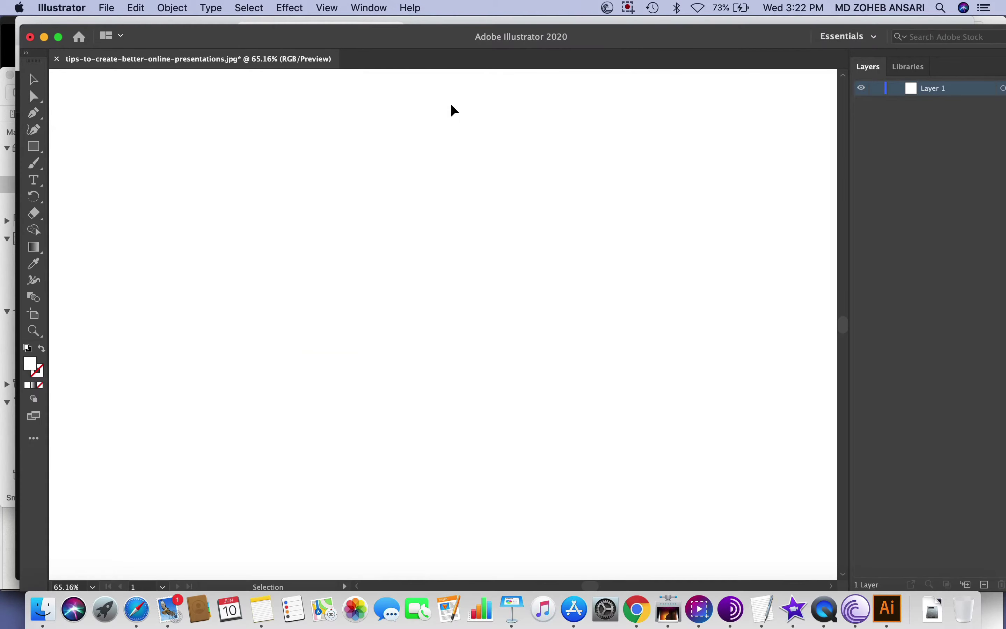
{"action": "left_click", "coordinate": [371, 7]}
{"action": "mouse_move", "coordinate": [384, 72]}
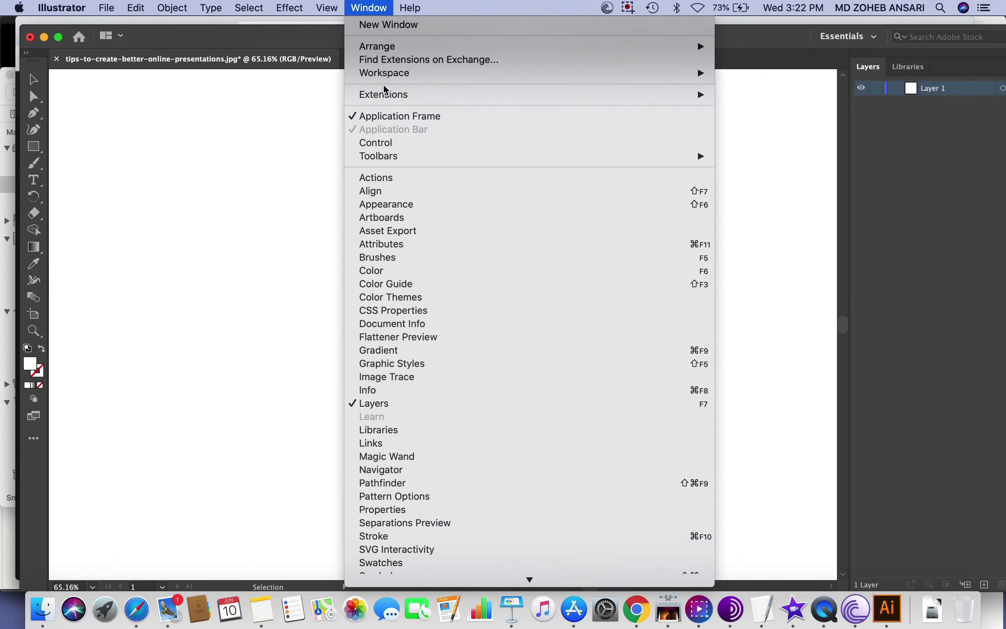
{"action": "left_click", "coordinate": [750, 121]}
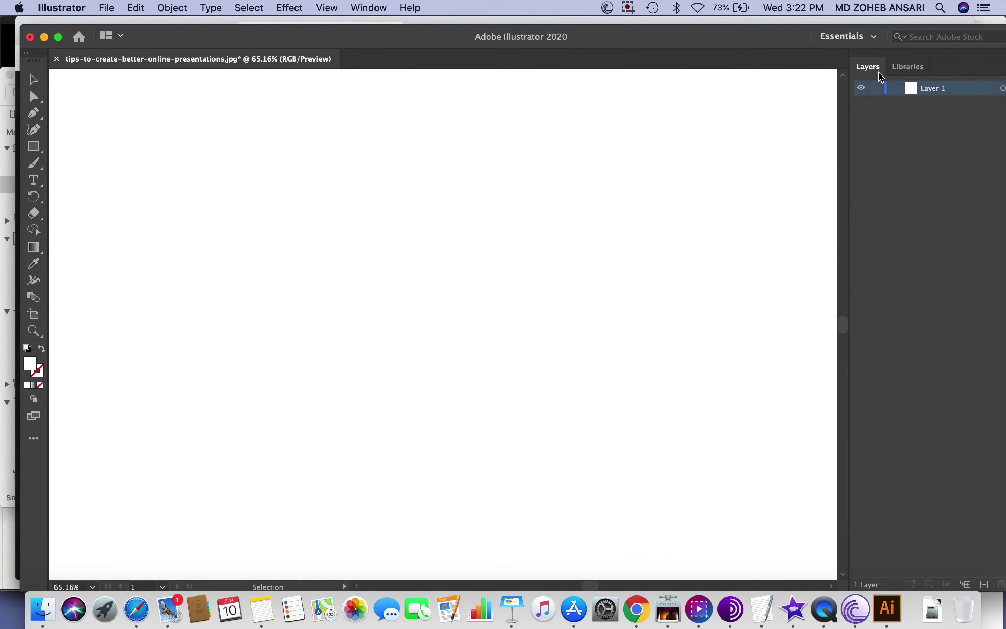
{"action": "left_click", "coordinate": [912, 67]}
{"action": "left_click", "coordinate": [871, 68]}
Check Illustrator's version (24.1) in the About Illustrator window, opening it twice.
{"action": "left_click", "coordinate": [54, 7]}
{"action": "left_click", "coordinate": [63, 26]}
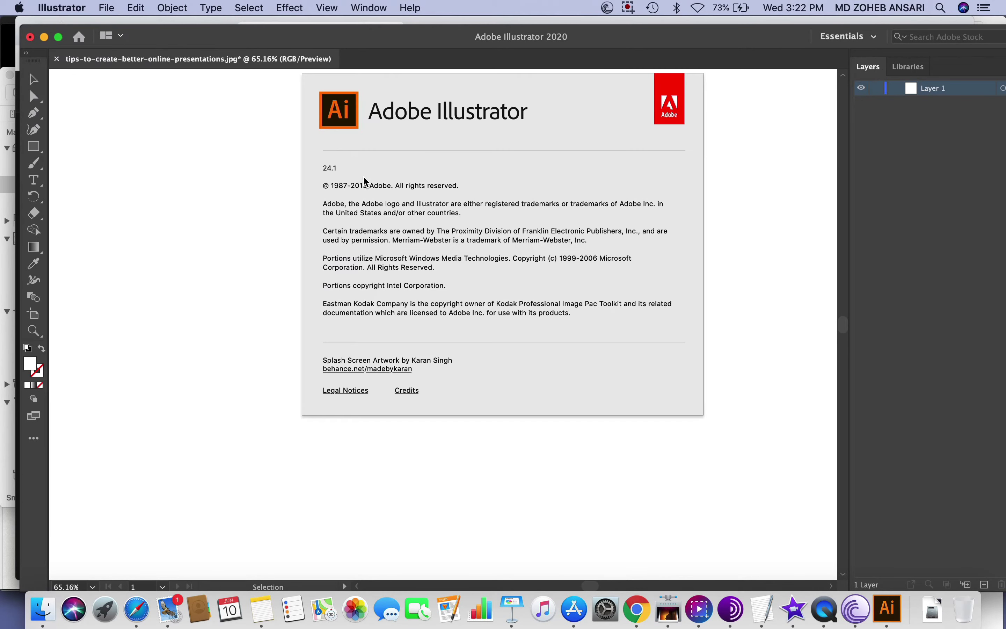
{"action": "left_click", "coordinate": [338, 173]}
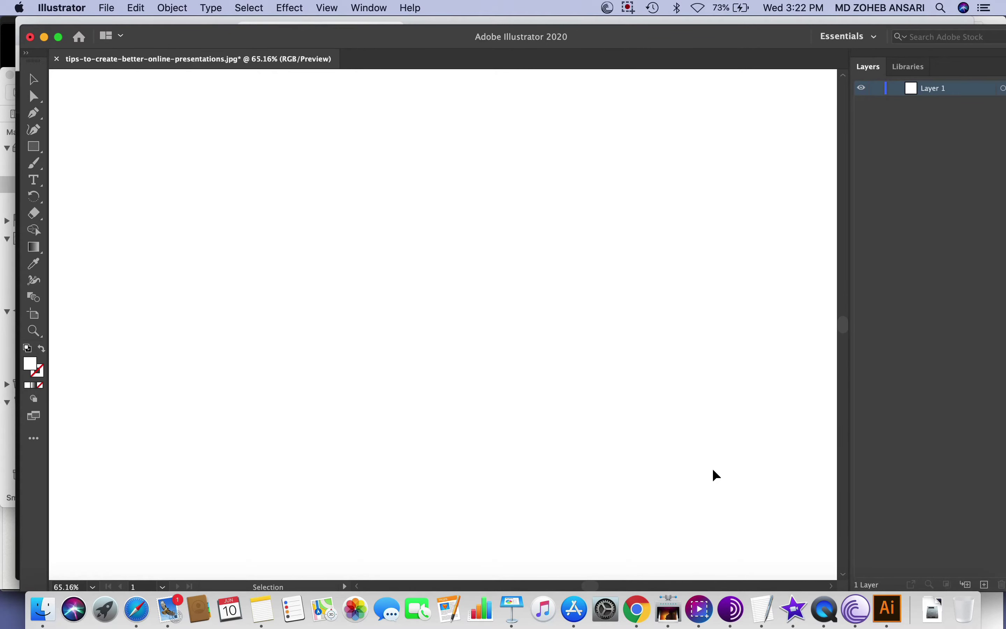
{"action": "left_click", "coordinate": [62, 8]}
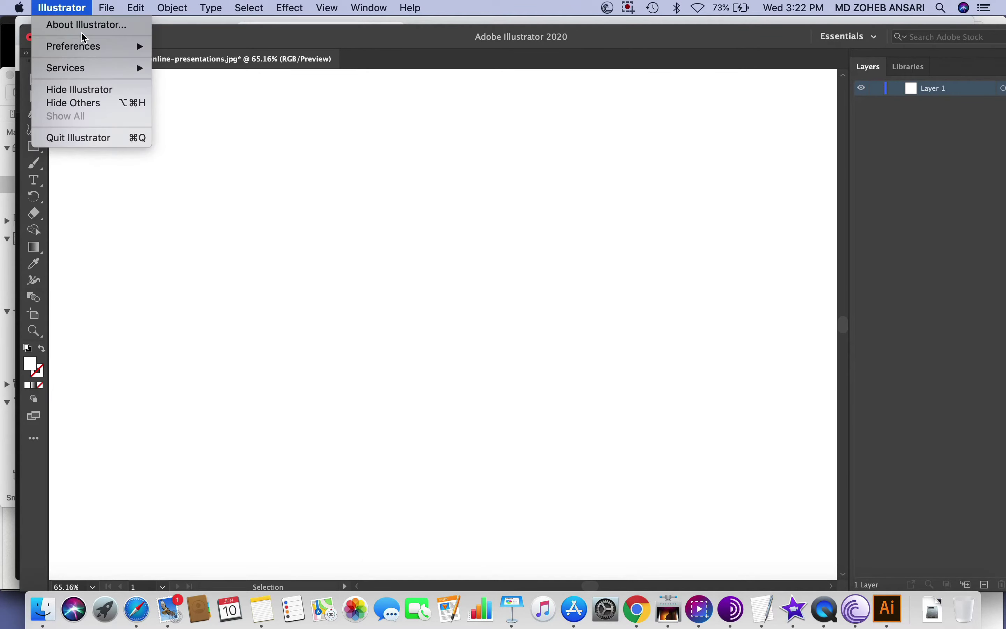
{"action": "left_click", "coordinate": [62, 24]}
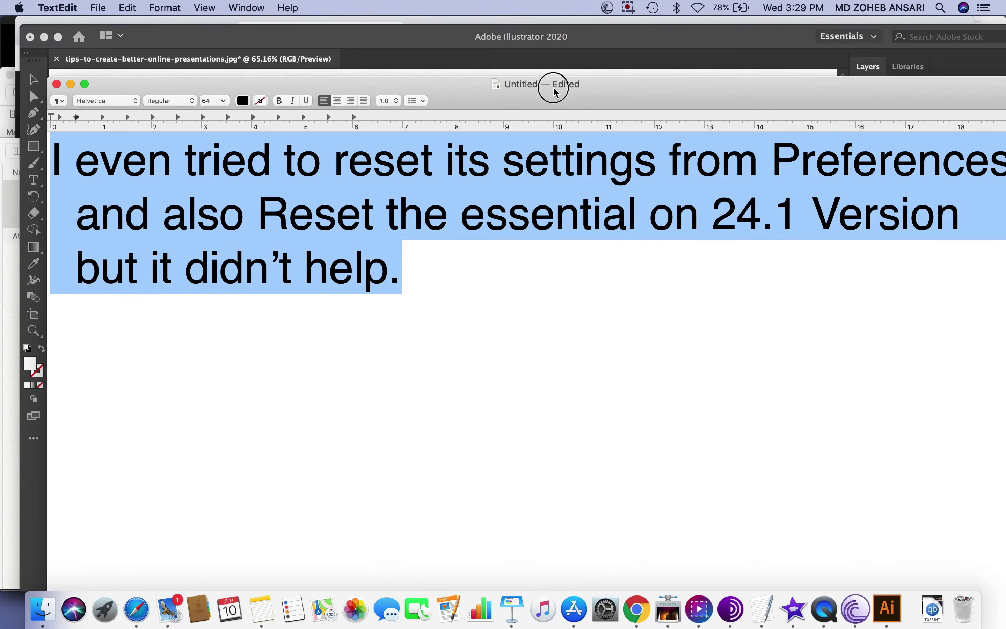
Add 'So I deleted that 24.1 version and installed the previous version that is' to the note.
{"action": "left_click", "coordinate": [401, 305]}
{"action": "mouse_move", "coordinate": [57, 158]}
{"action": "left_mouse_down"}
{"action": "mouse_move", "coordinate": [442, 232]}
{"action": "mouse_move", "coordinate": [445, 247]}
{"action": "left_mouse_up"}
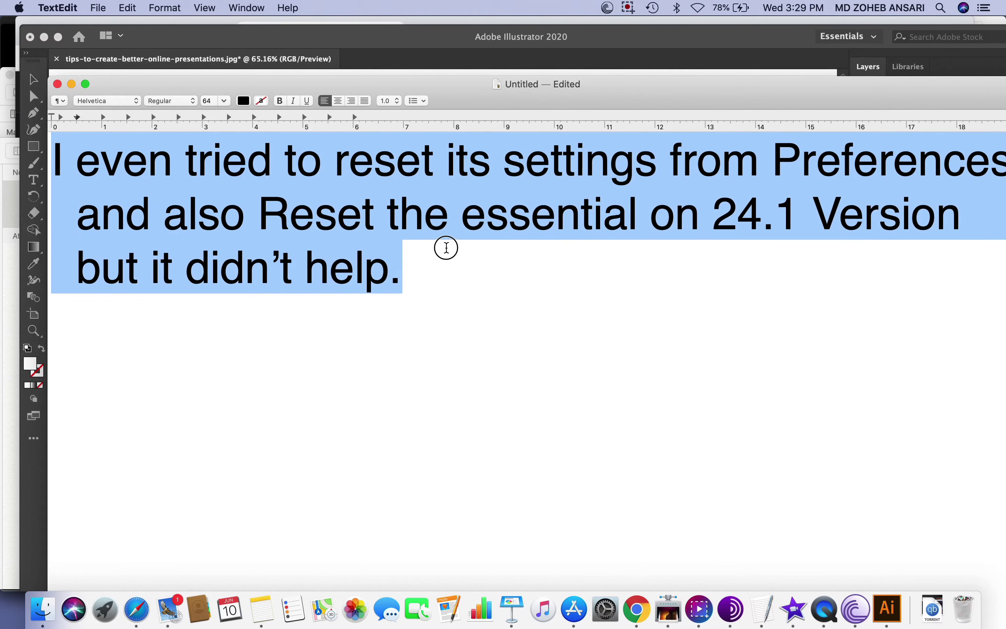
{"action": "left_click", "coordinate": [425, 285]}
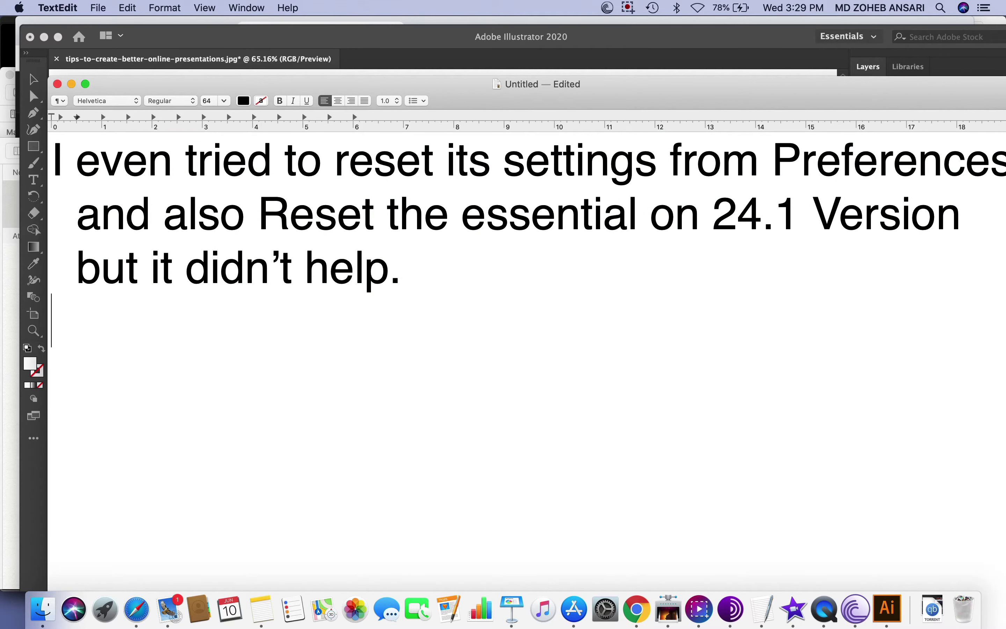
{"action": "type", "text": "So I "}
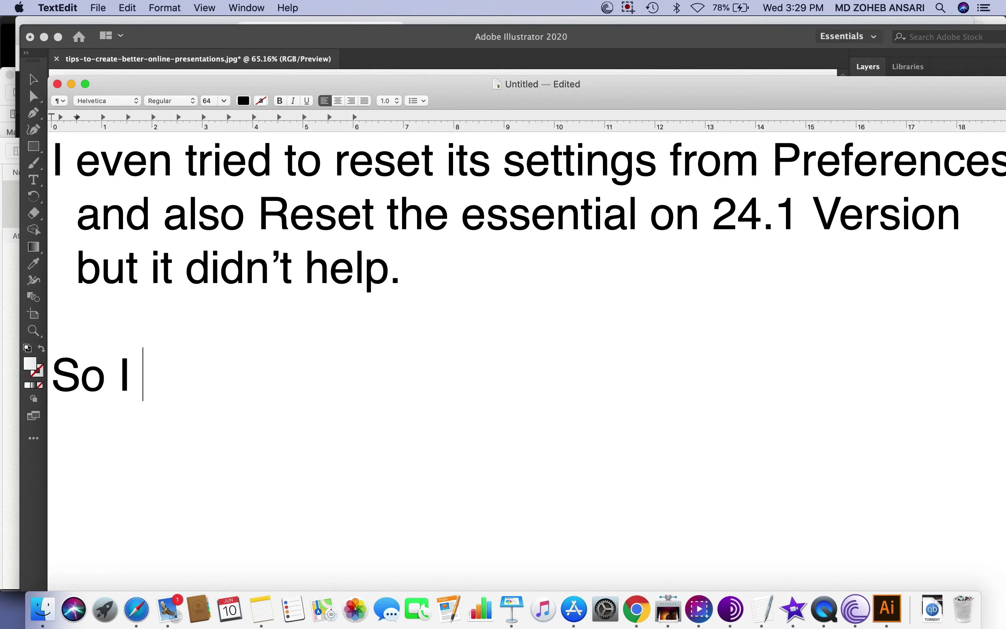
{"action": "type", "text": "d"}
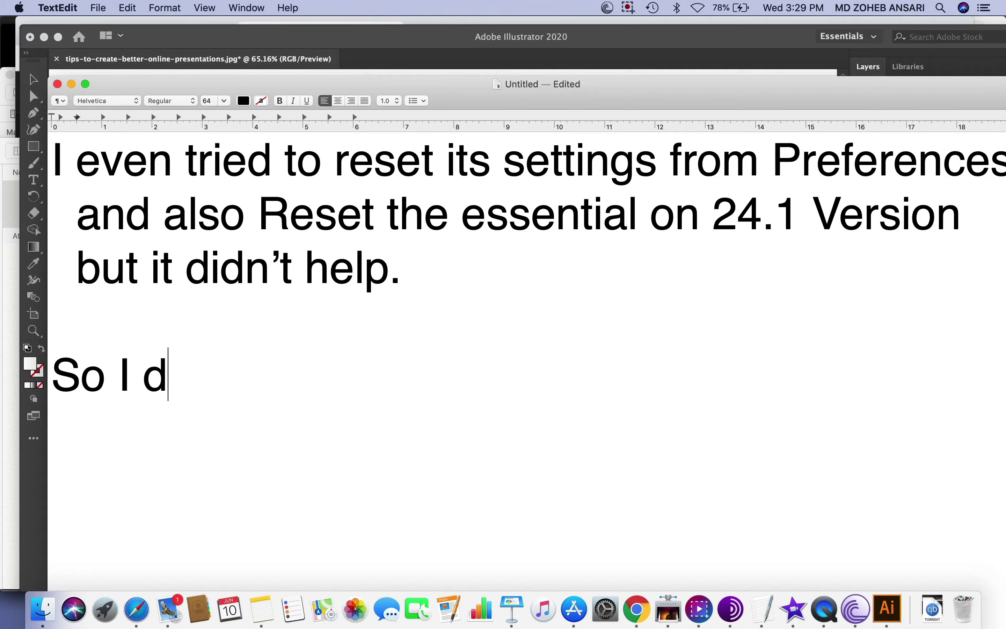
{"action": "type", "text": "eletdt"}
{"action": "key", "text": "BackSpace"}
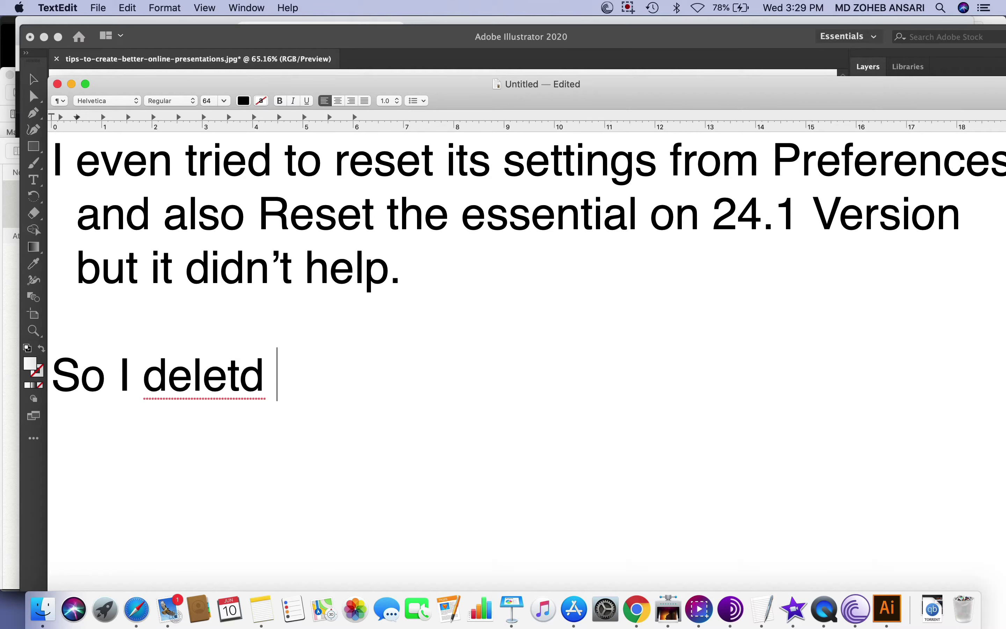
{"action": "type", "text": "that"}
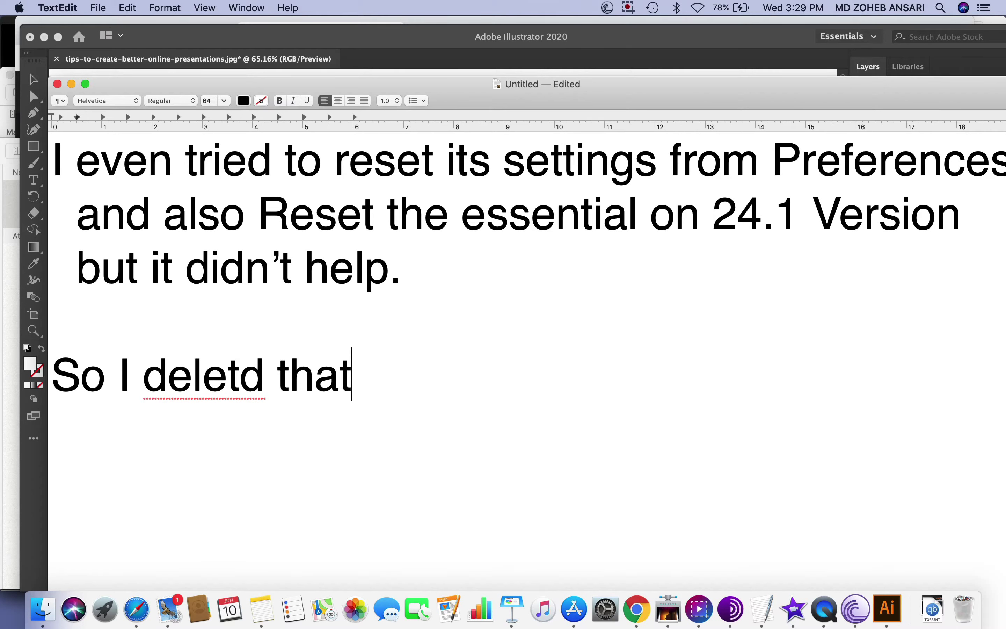
{"action": "key", "text": "BackSpace"}
{"action": "key", "text": "BackSpace"}
{"action": "key", "text": "BackSpace"}
{"action": "key", "text": "BackSpace"}
{"action": "key", "text": "BackSpace"}
{"action": "key", "text": "BackSpace"}
{"action": "type", "text": "ed that"}
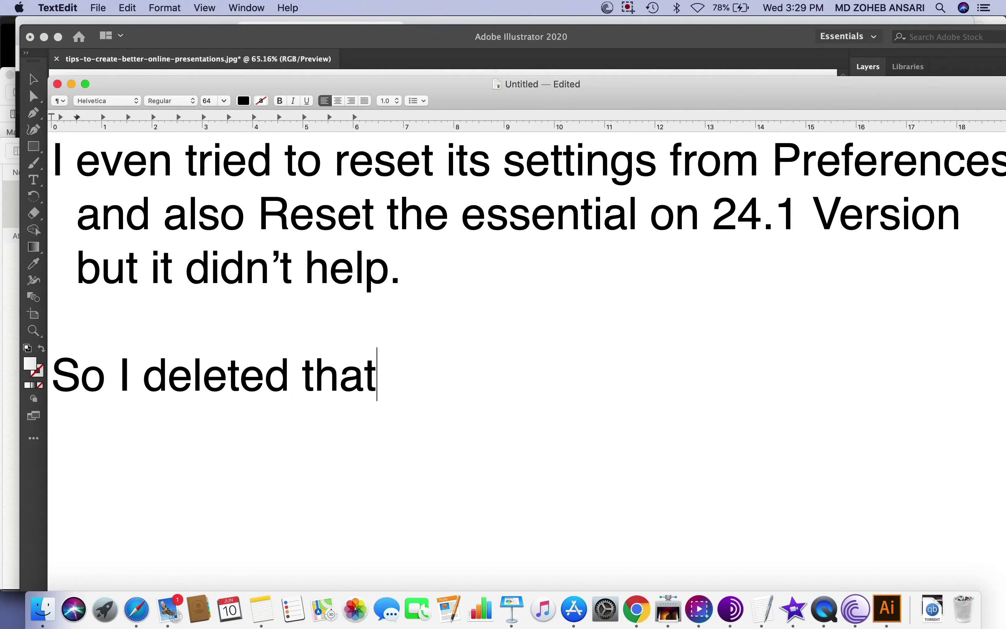
{"action": "type", "text": " 24.1 ver"}
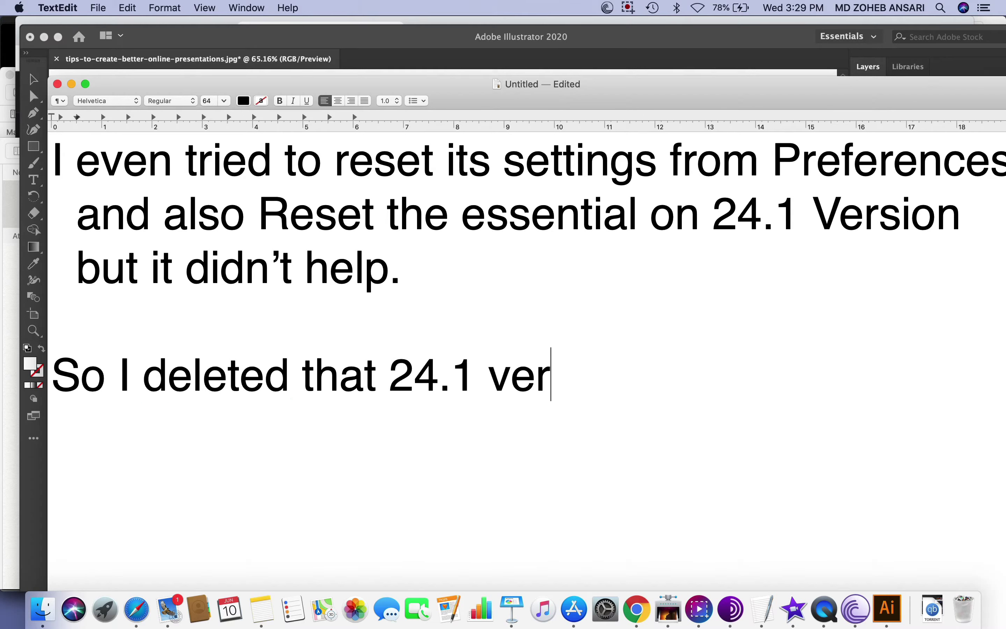
{"action": "type", "text": "sion and "}
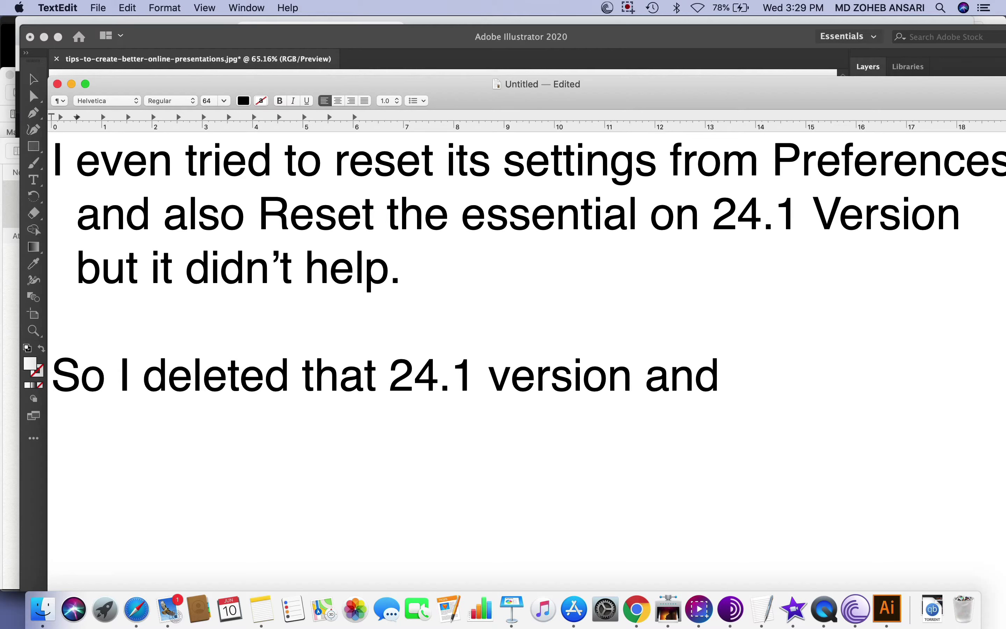
{"action": "type", "text": "instal"}
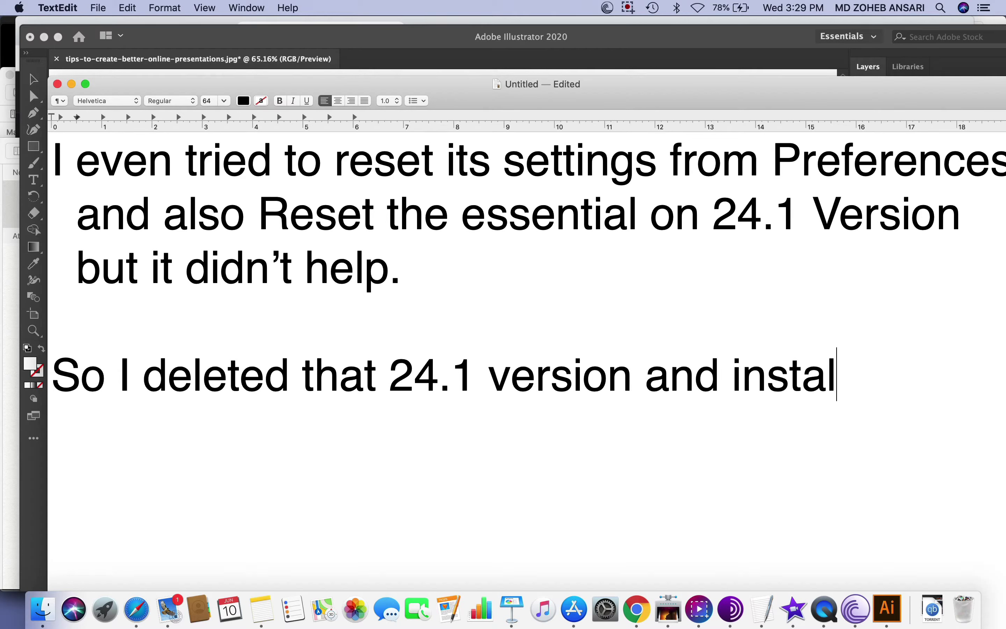
{"action": "type", "text": "led a "}
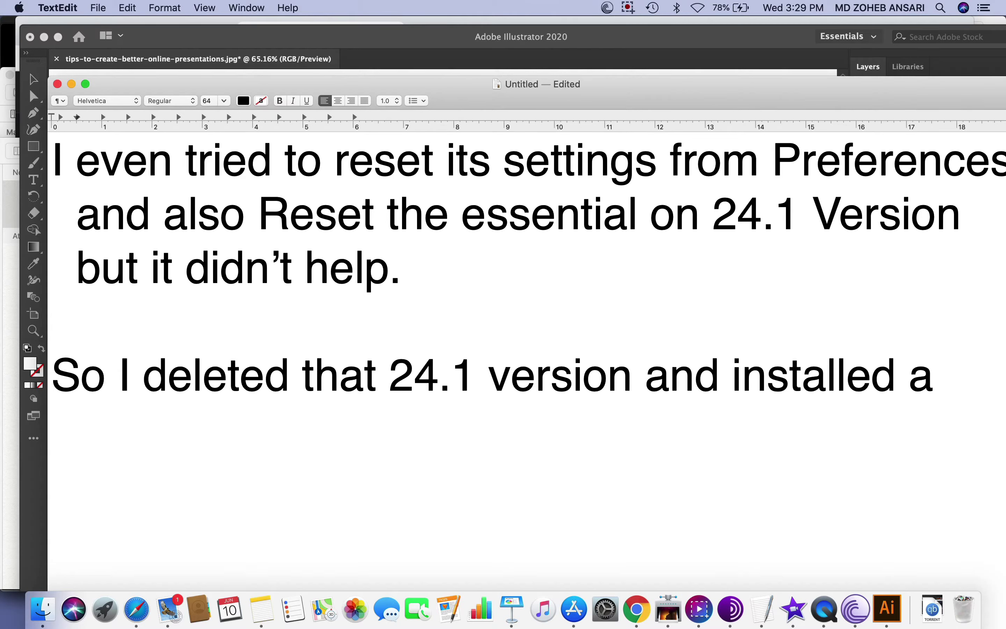
{"action": "type", "text": "n"}
{"action": "key", "text": "BackSpace"}
{"action": "key", "text": "BackSpace"}
{"action": "type", "text": "the"}
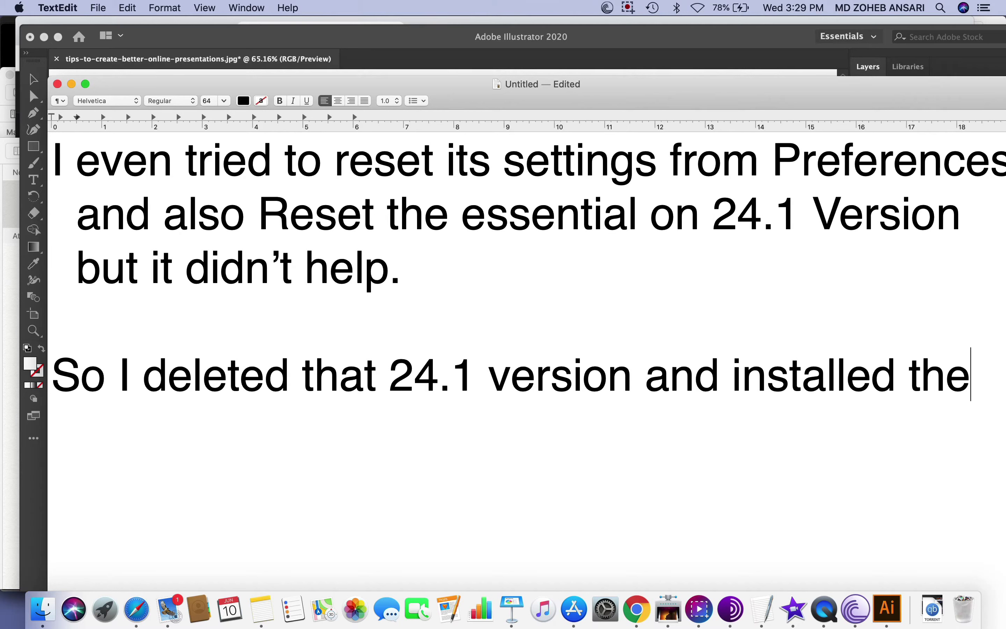
{"action": "type", "text": " previous v"}
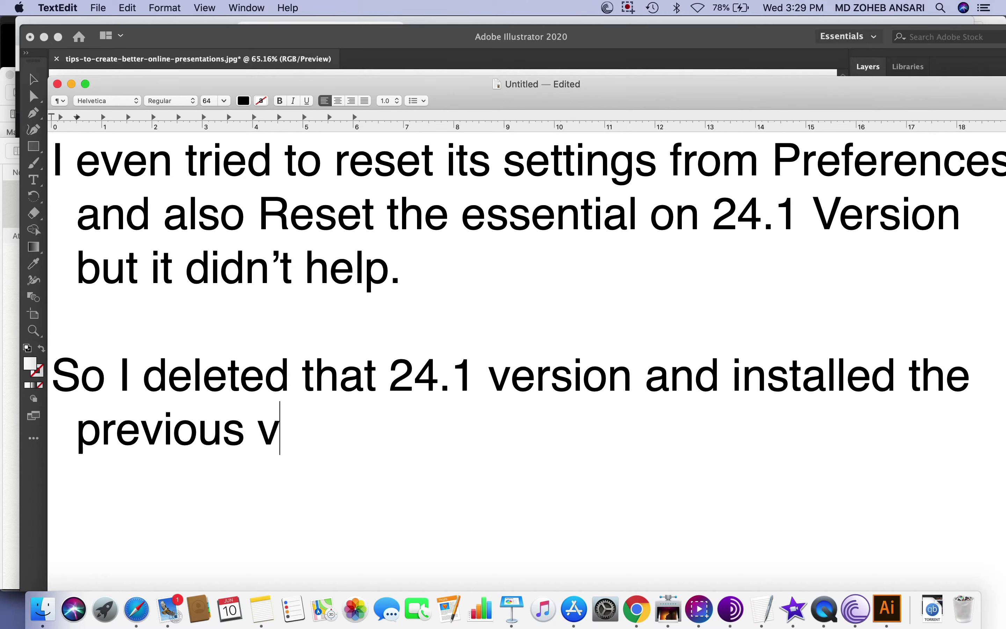
{"action": "type", "text": "ersion that is"}
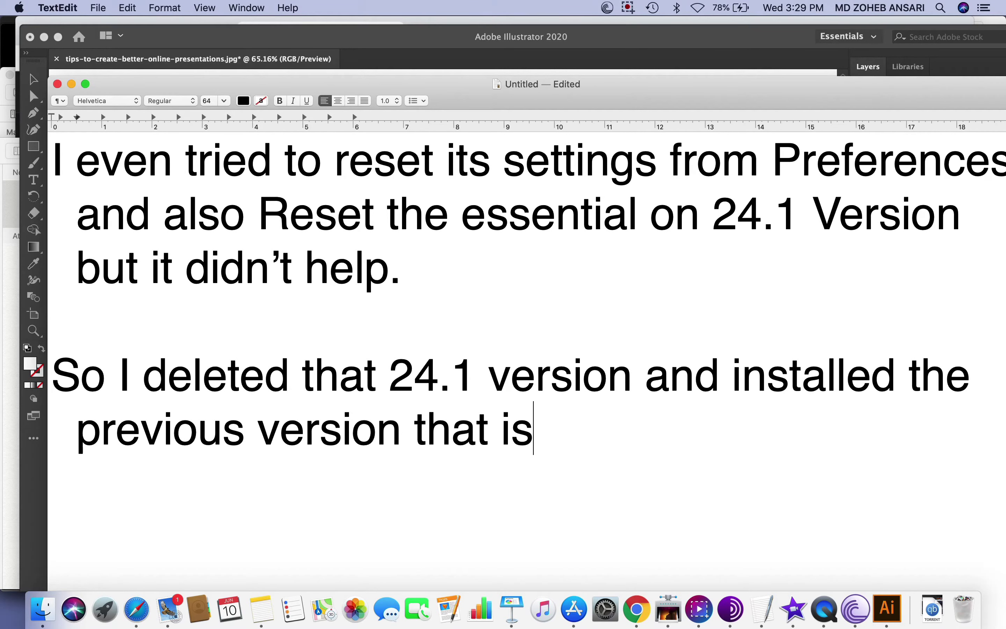
Show Illustrator's About window, now reporting version 24.0.3.
{"action": "left_click", "coordinate": [442, 43]}
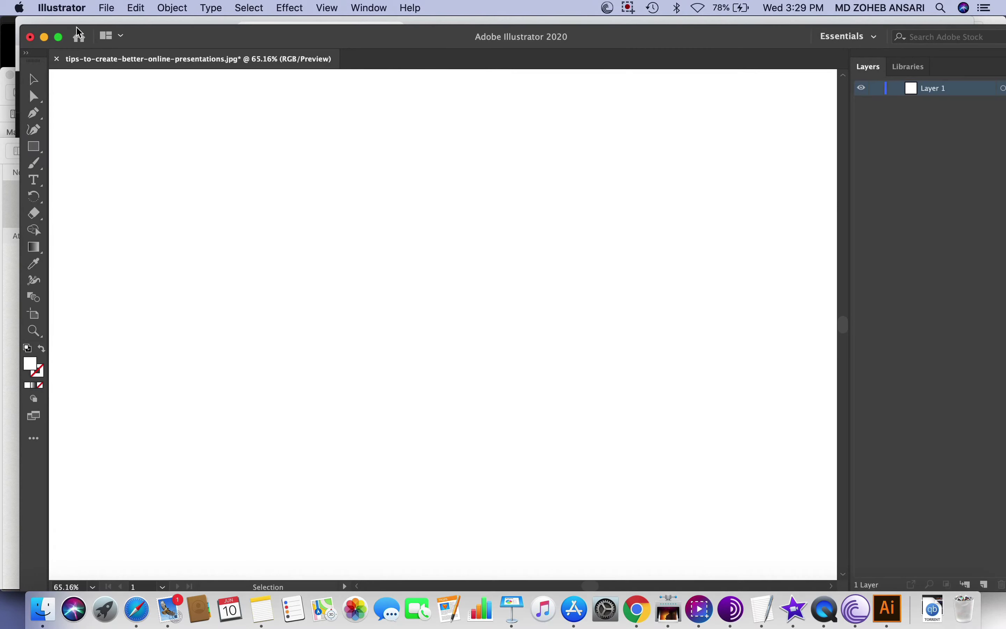
{"action": "left_click", "coordinate": [64, 15]}
{"action": "left_click", "coordinate": [68, 24]}
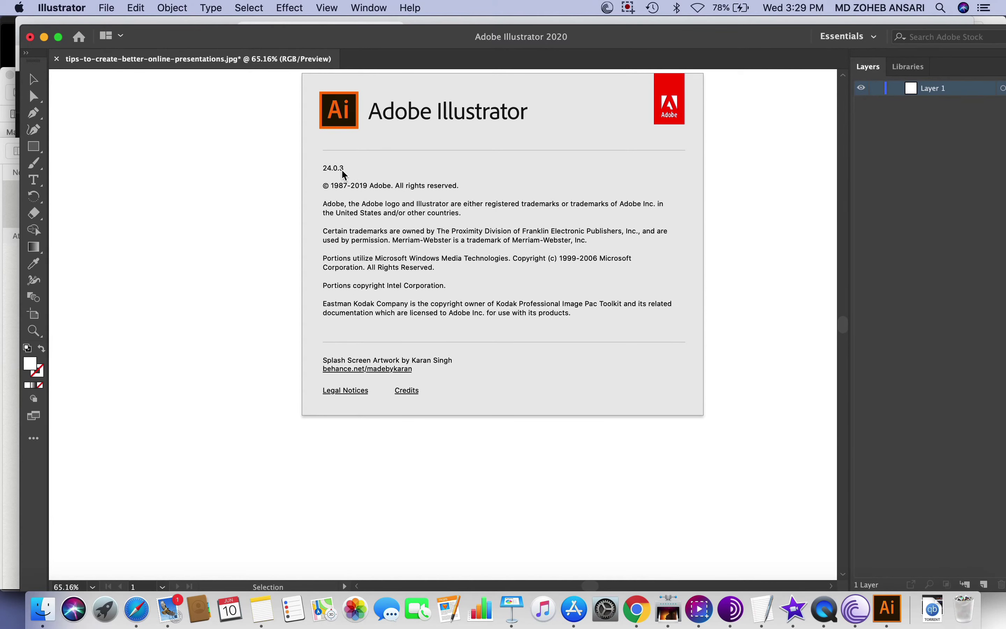
Add '24.03 It still didn't show the properties option as you can see' and dismiss Illustrator's About splash.
{"action": "left_click", "coordinate": [768, 619]}
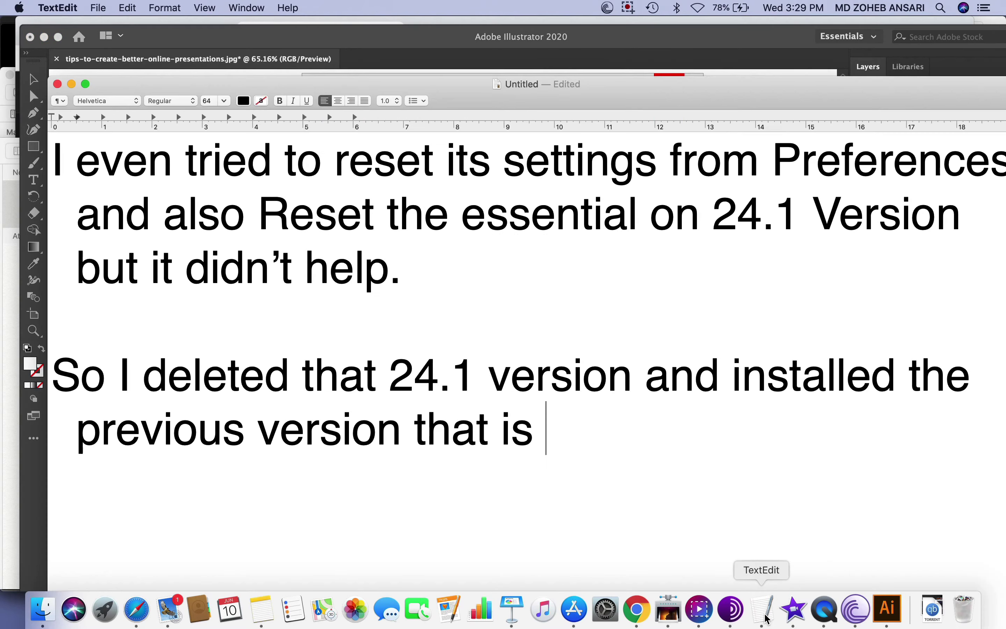
{"action": "type", "text": "24.0"}
{"action": "type", "text": ".3"}
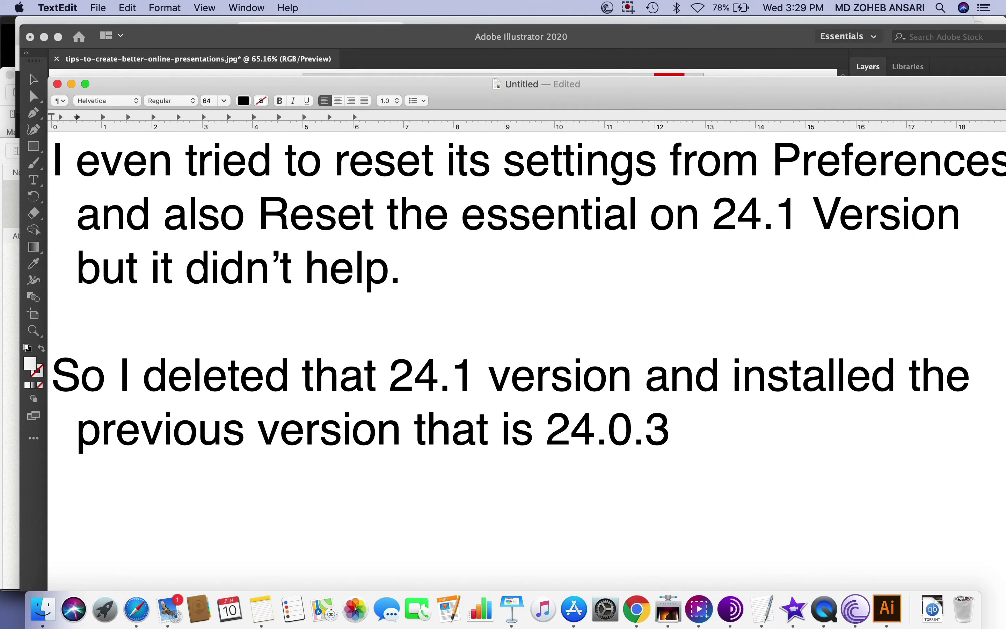
{"action": "type", "text": " It still didn't show th"}
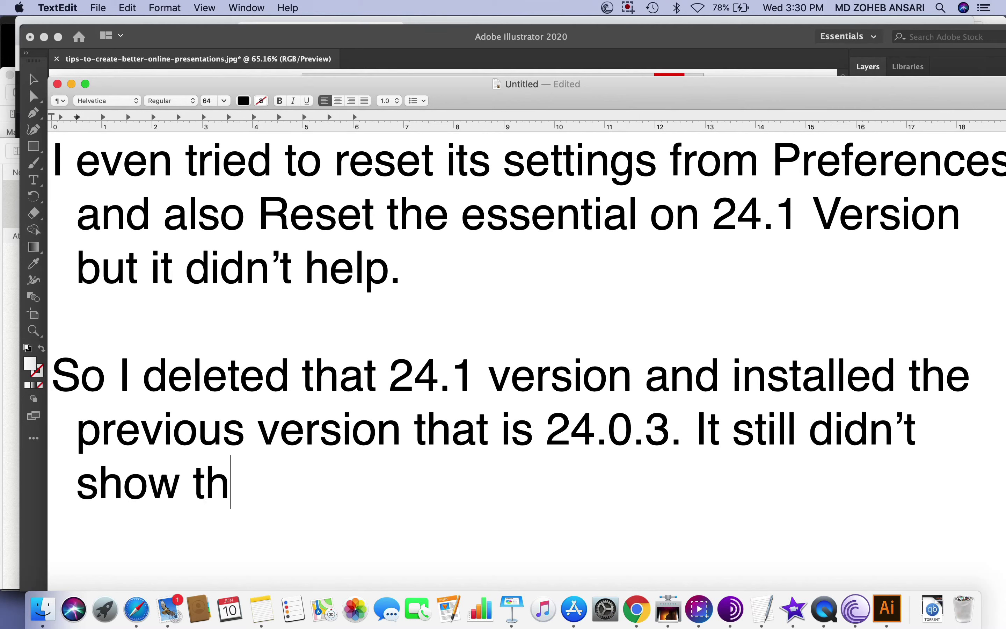
{"action": "type", "text": "e properties option as you can"}
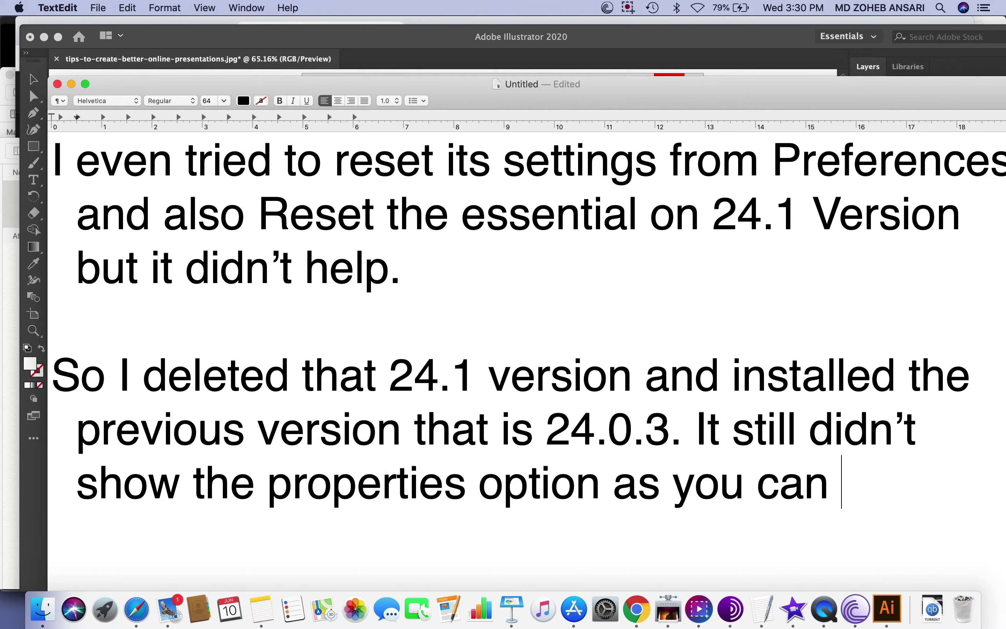
{"action": "type", "text": " see"}
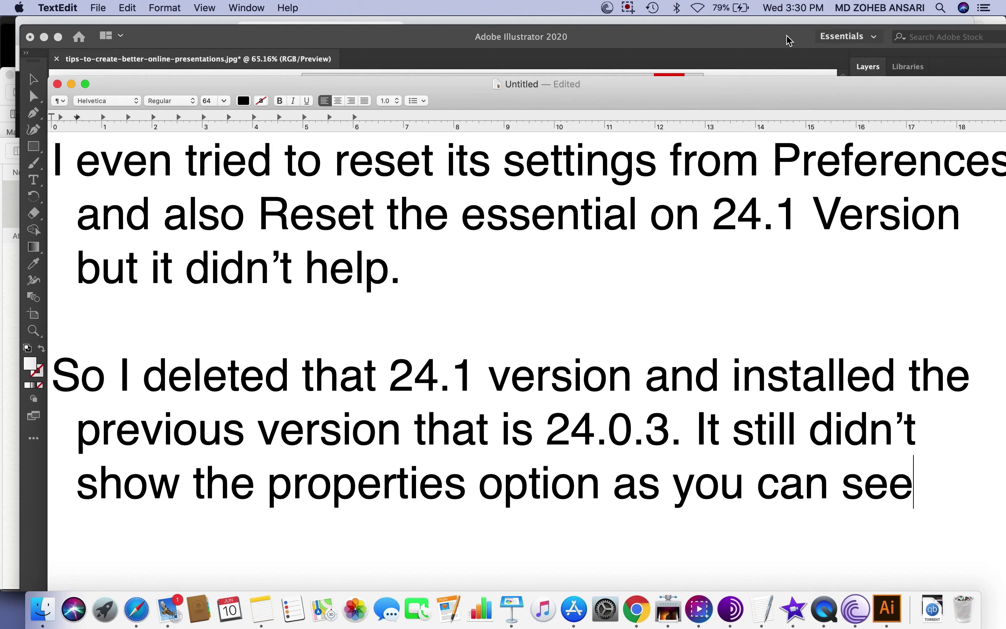
{"action": "left_click", "coordinate": [790, 39]}
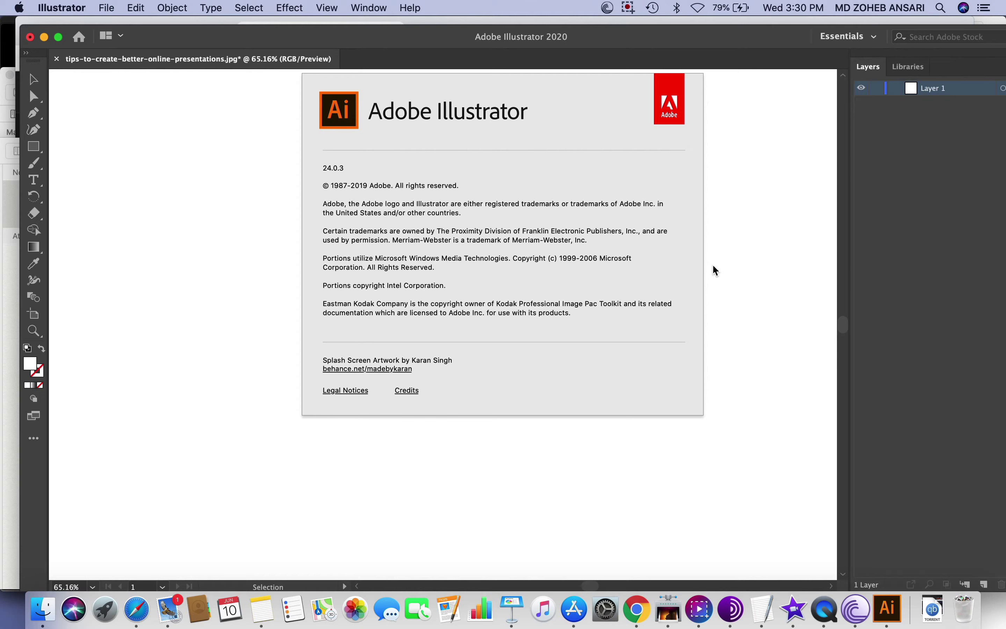
{"action": "left_click", "coordinate": [411, 225]}
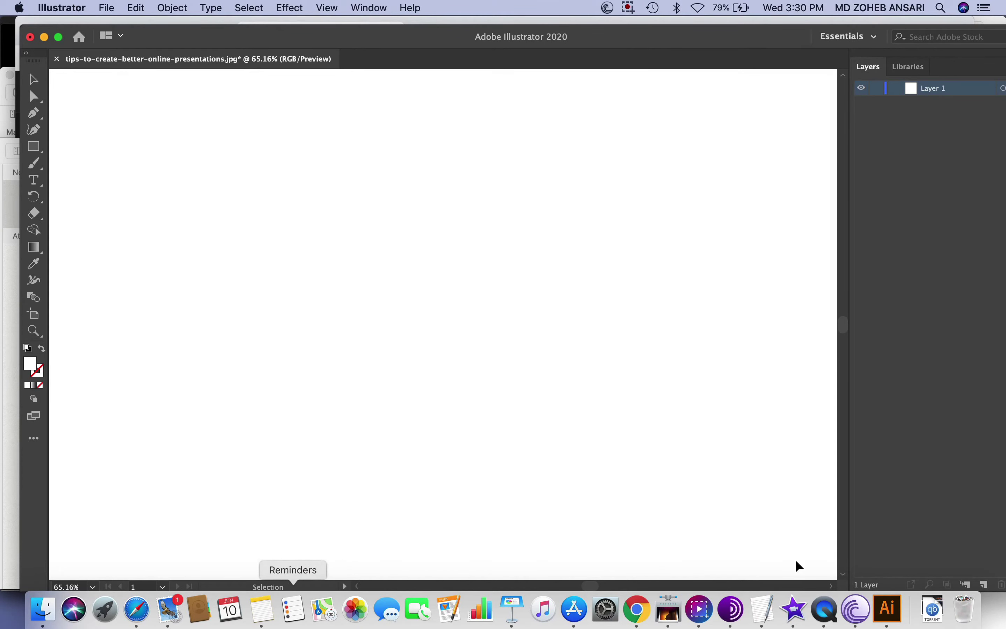
Replace the note's text with 'However, resetting the Essential will fix this.' followed by 'Check now....'.
{"action": "left_click", "coordinate": [765, 618]}
{"action": "key", "text": "super+a"}
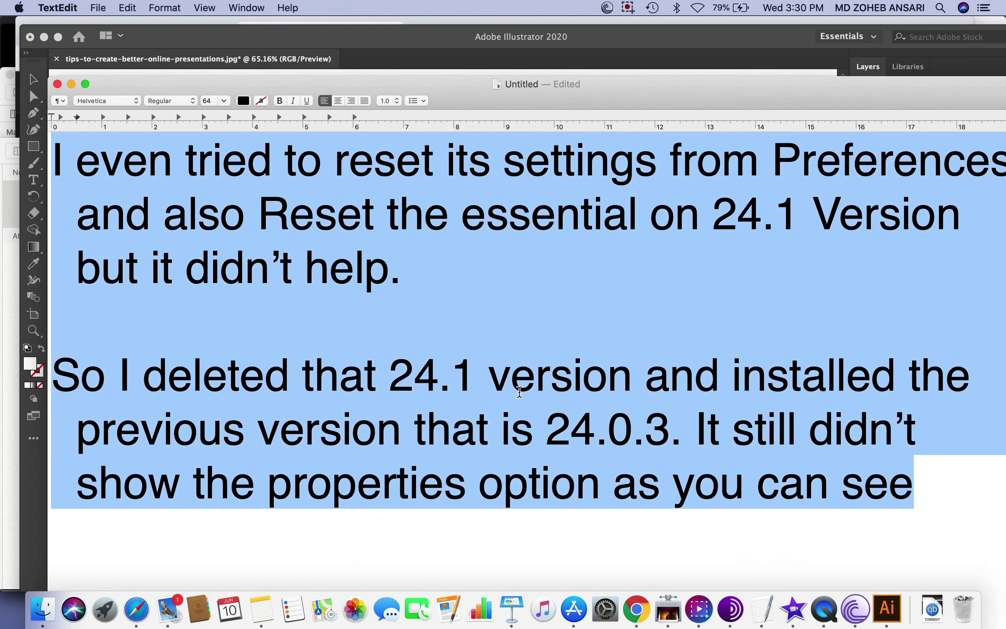
{"action": "type", "text": "However,,"}
{"action": "key", "text": "BackSpace"}
{"action": "key", "text": "BackSpace"}
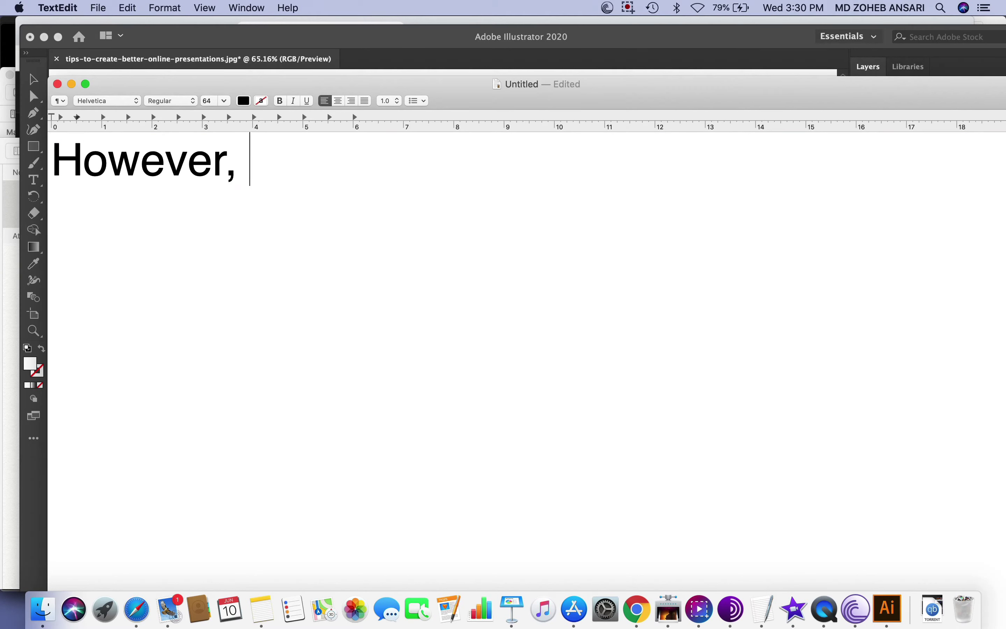
{"action": "type", "text": "resetting t"}
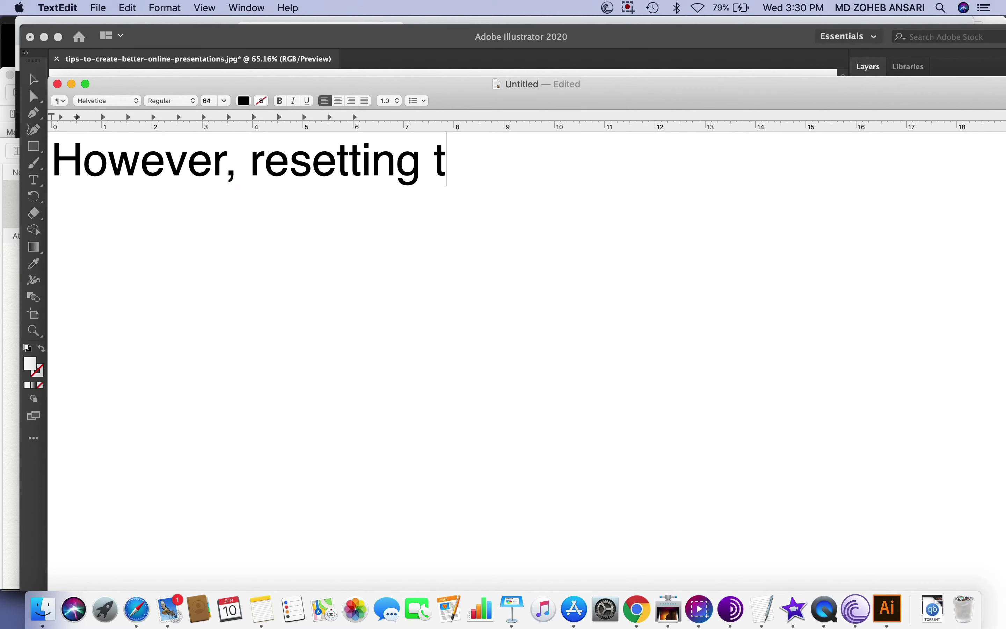
{"action": "type", "text": "he "}
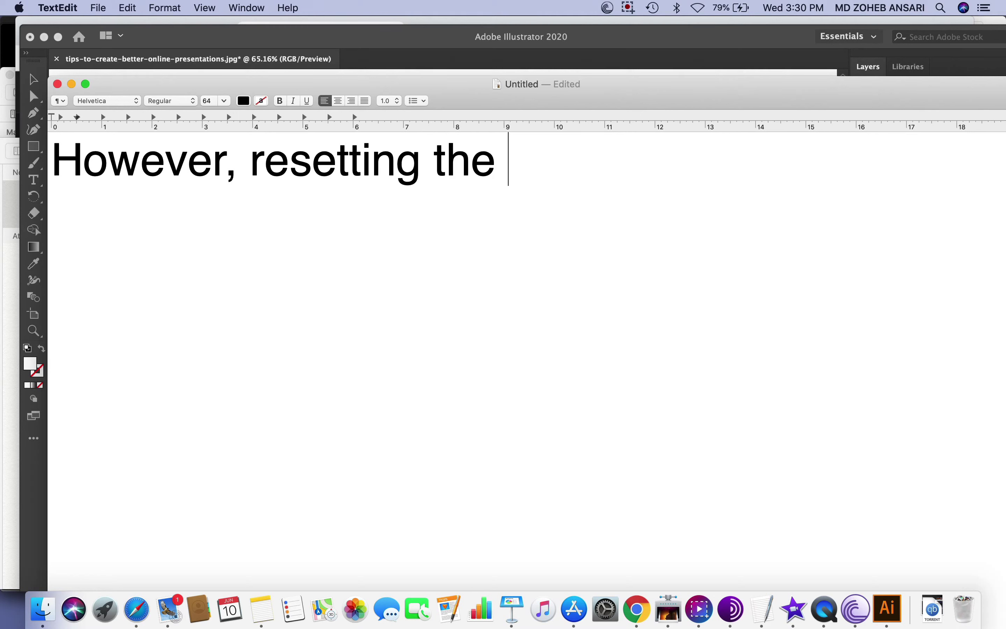
{"action": "type", "text": "E"}
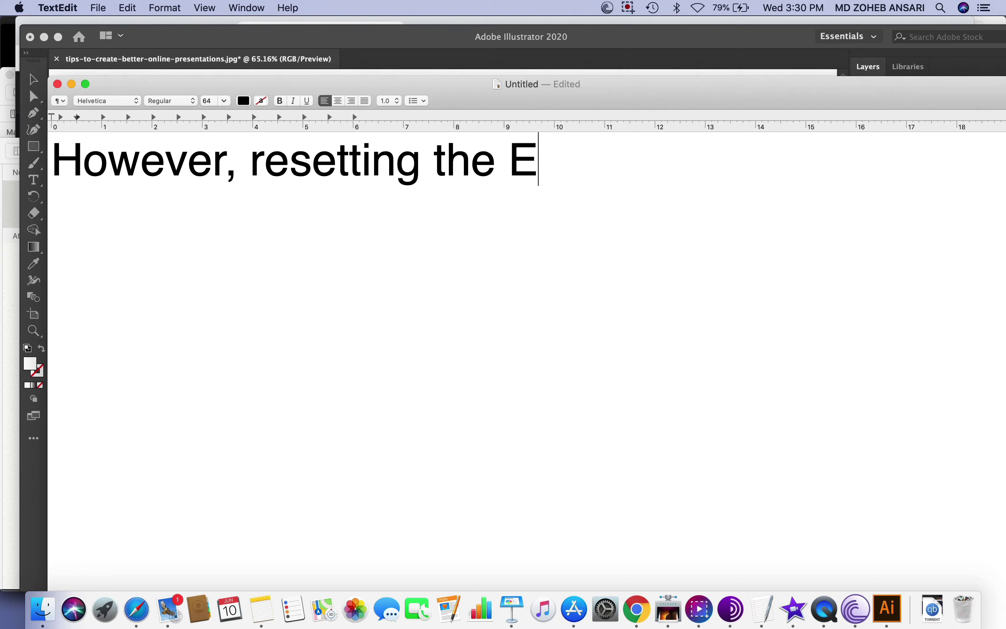
{"action": "type", "text": "ssential wi"}
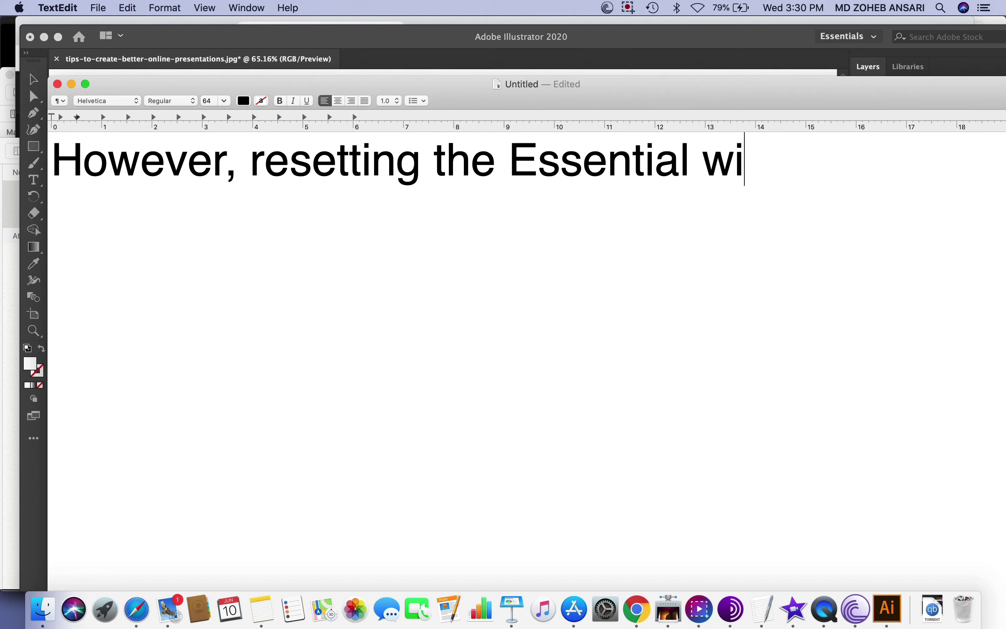
{"action": "type", "text": "ll fix t"}
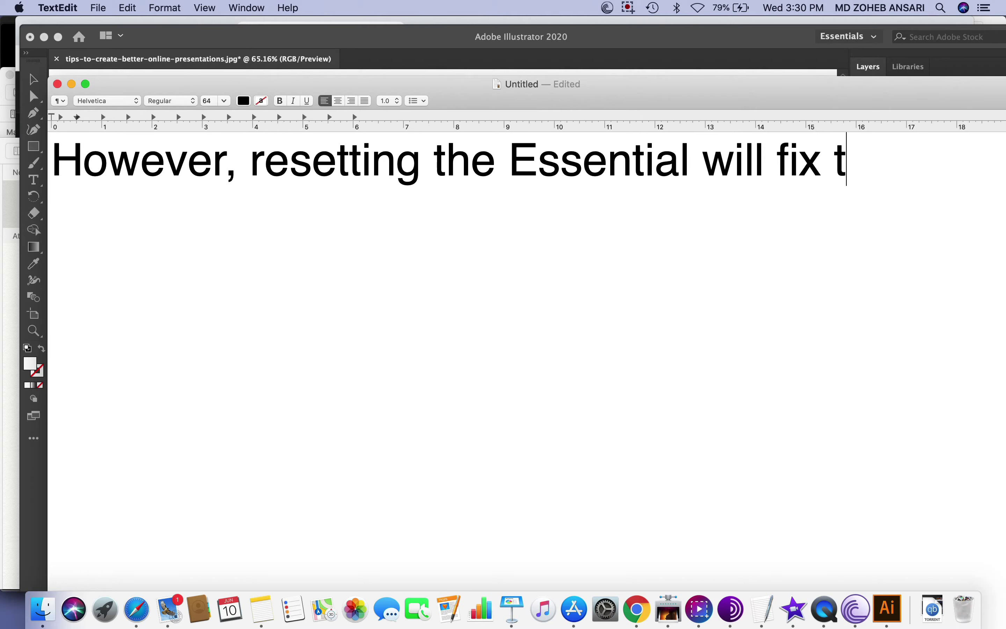
{"action": "type", "text": "his."}
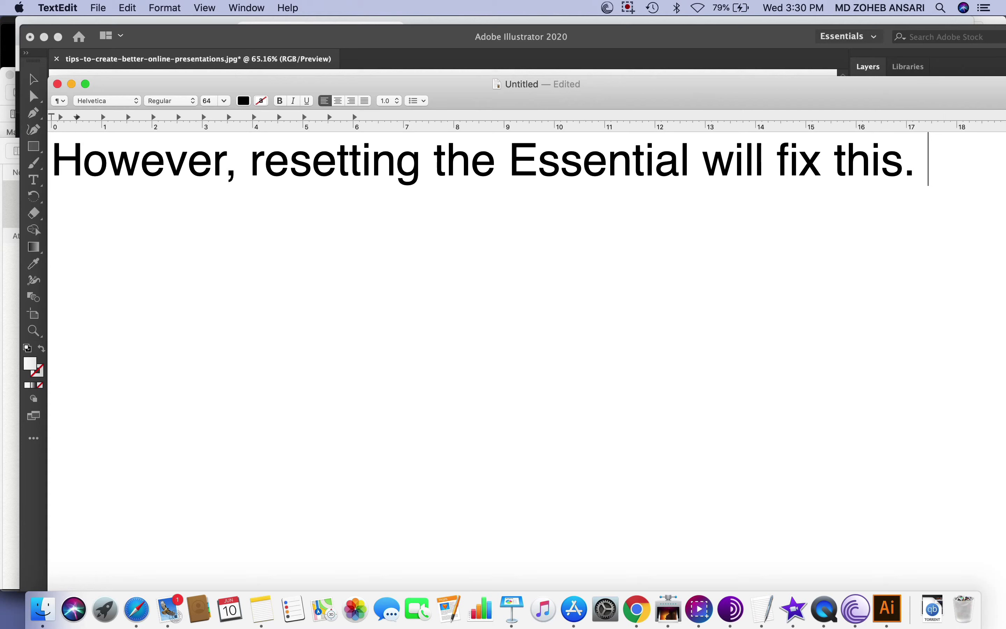
{"action": "type", "text": " See"}
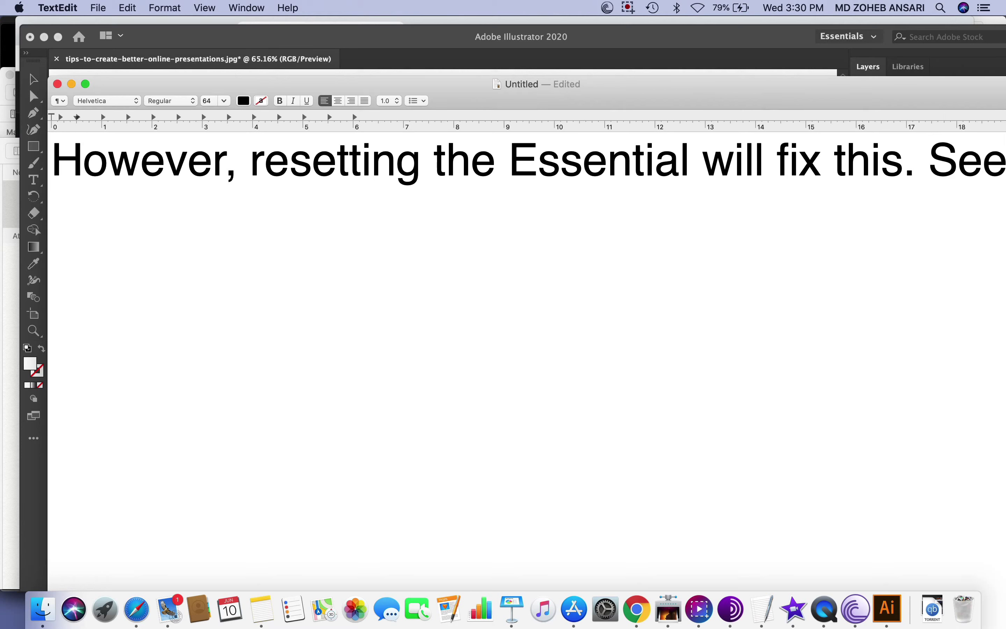
{"action": "key", "text": "BackSpace"}
{"action": "key", "text": "BackSpace"}
{"action": "key", "text": "BackSpace"}
{"action": "type", "text": "Check now"}
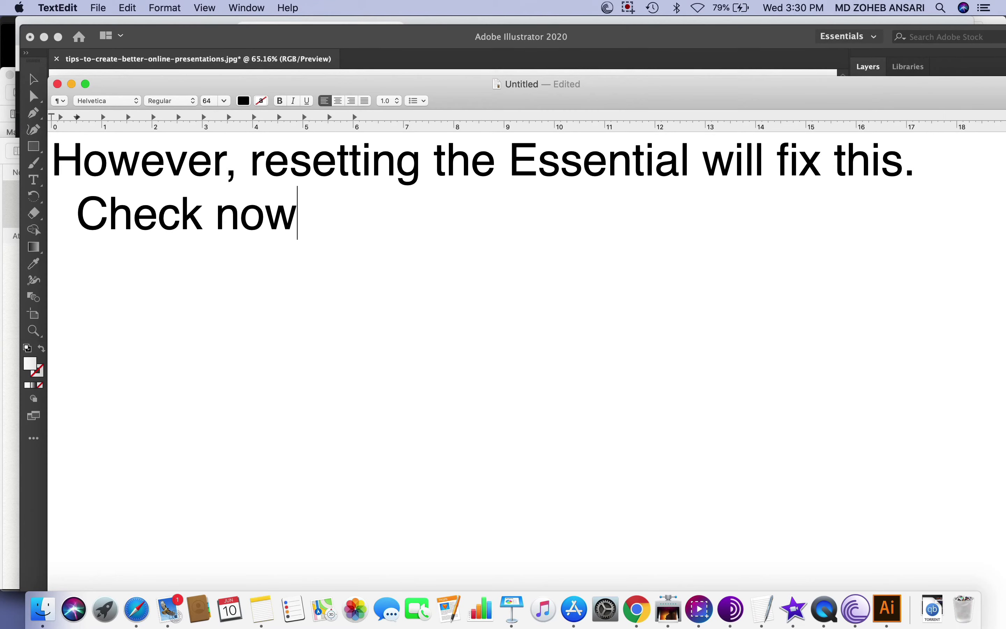
{"action": "type", "text": "...."}
Reset the Essentials workspace in Illustrator, restoring the Properties panel, then return to TextEdit.
{"action": "left_click", "coordinate": [707, 62]}
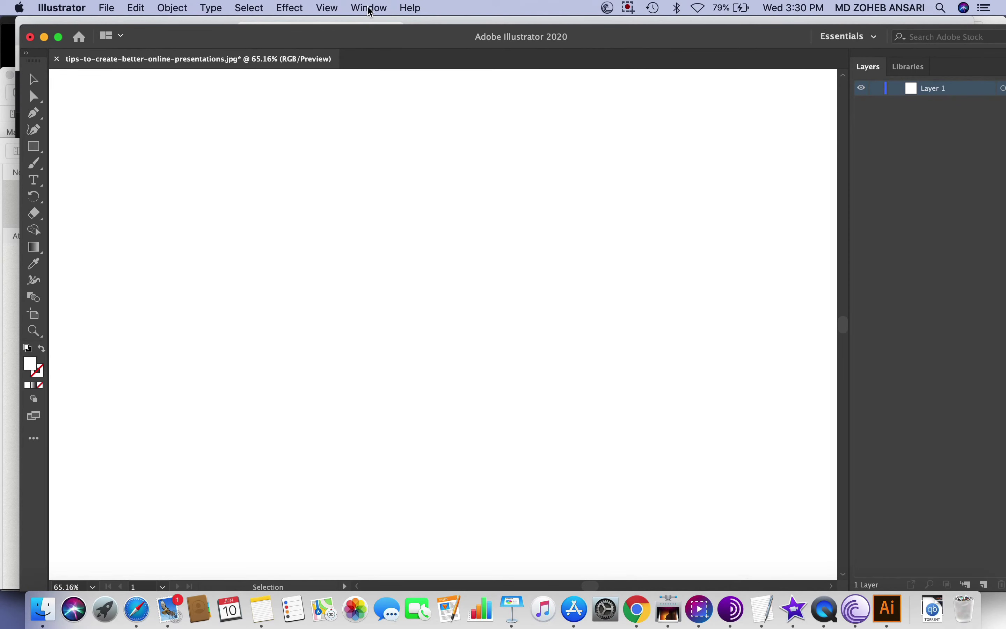
{"action": "left_click", "coordinate": [370, 9]}
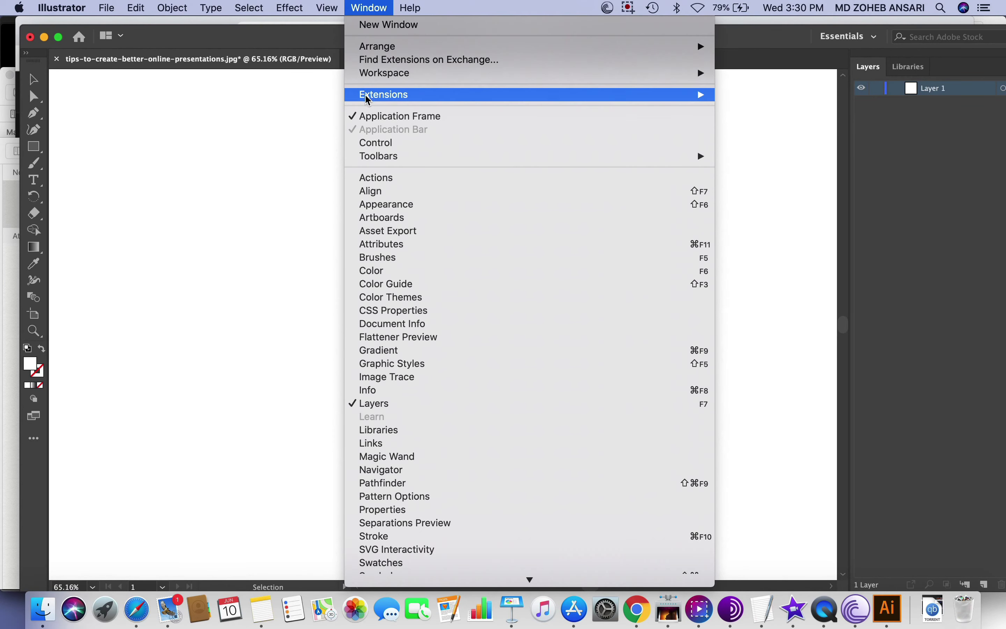
{"action": "mouse_move", "coordinate": [384, 72]}
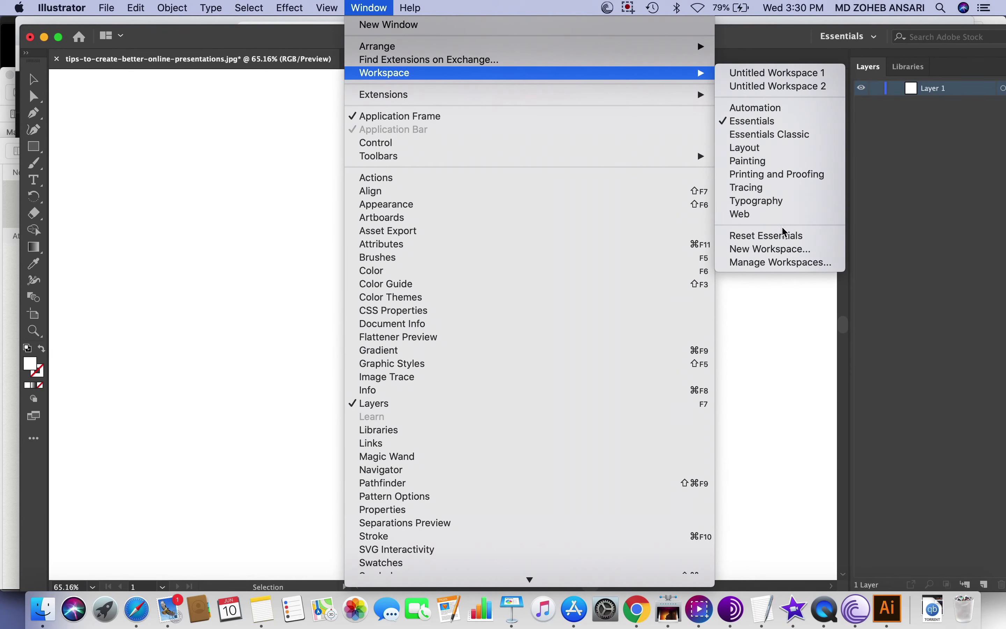
{"action": "left_click", "coordinate": [816, 241]}
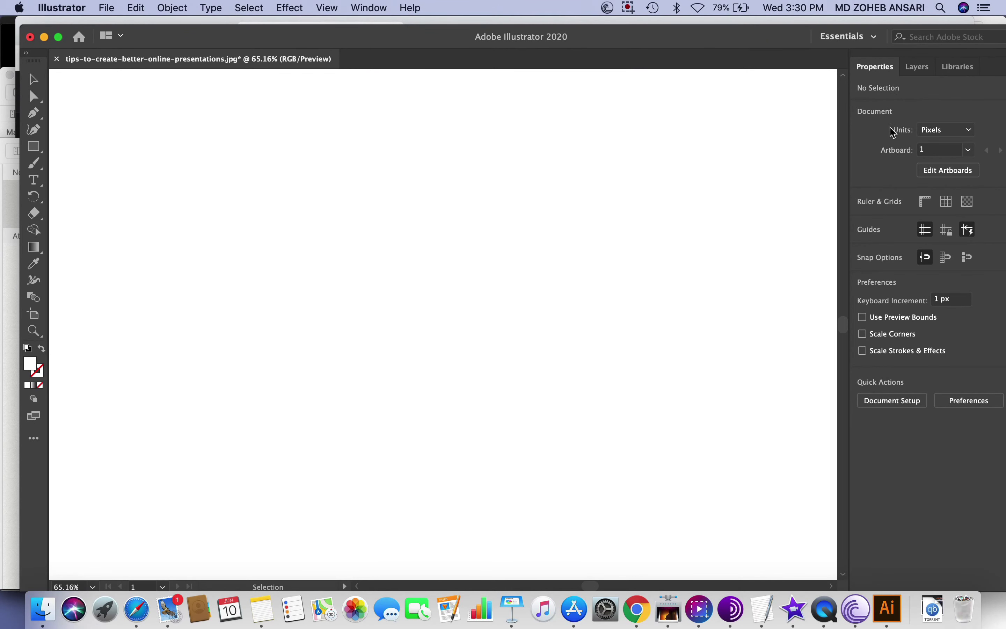
{"action": "left_click", "coordinate": [763, 614]}
Write a paragraph on version 24.1's nearly unfixable problem, then erase the whole note.
{"action": "key", "text": "Return"}
{"action": "type", "text": "So "}
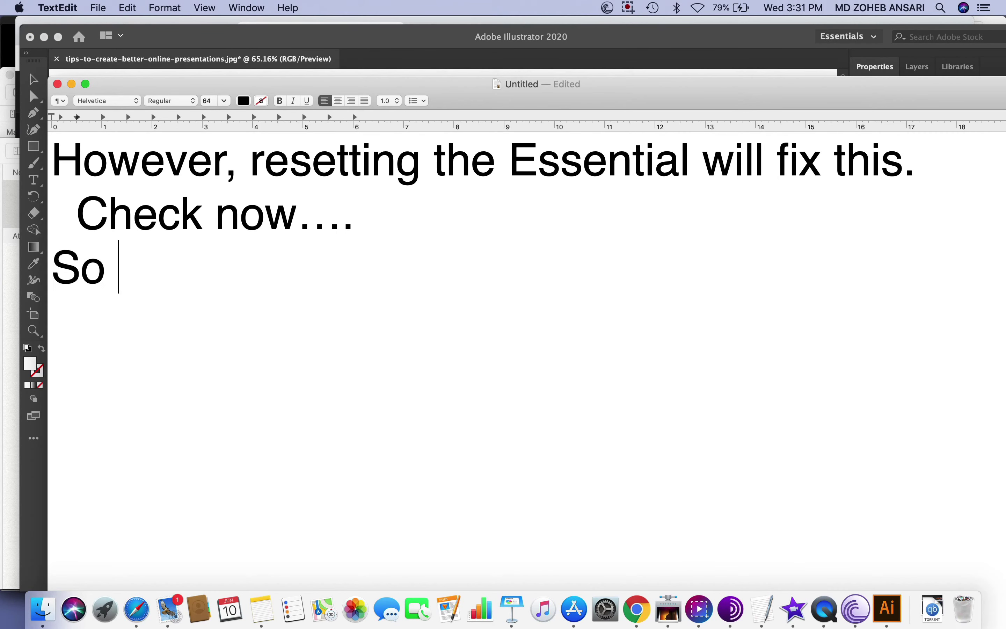
{"action": "type", "text": "there is a "}
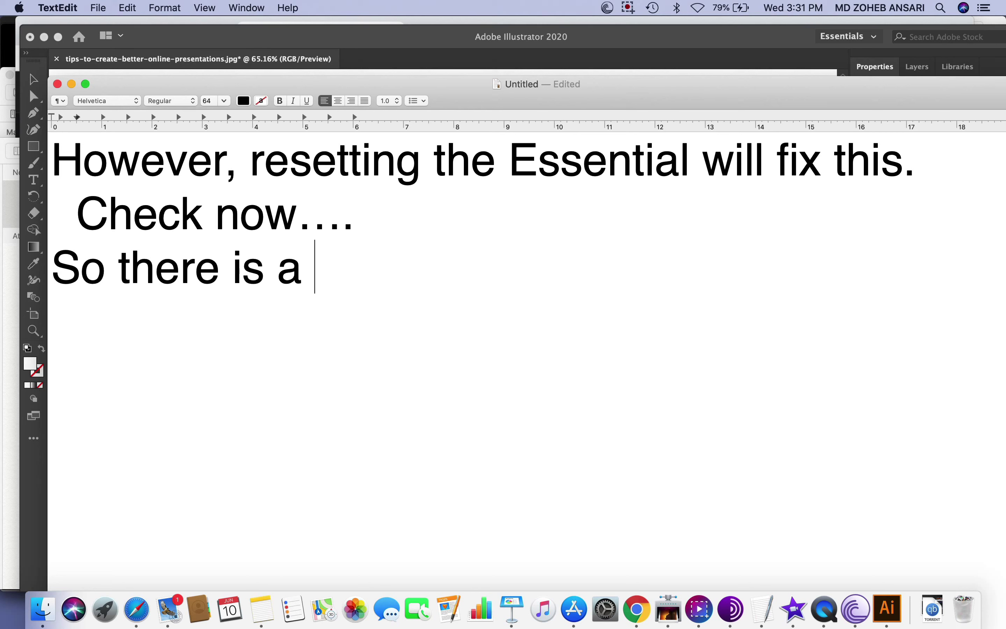
{"action": "type", "text": "problem w"}
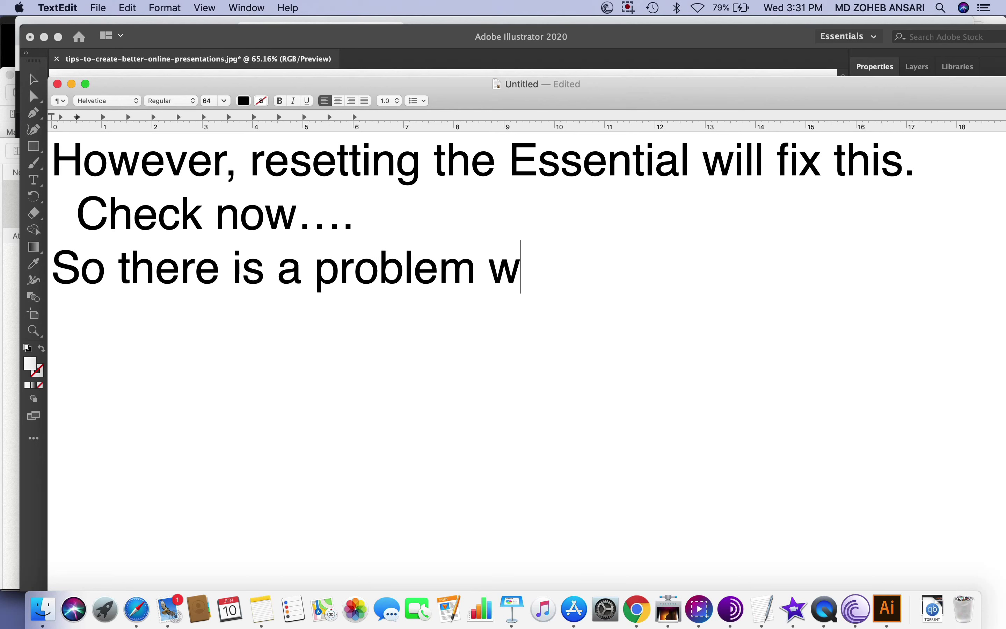
{"action": "type", "text": "ith version "}
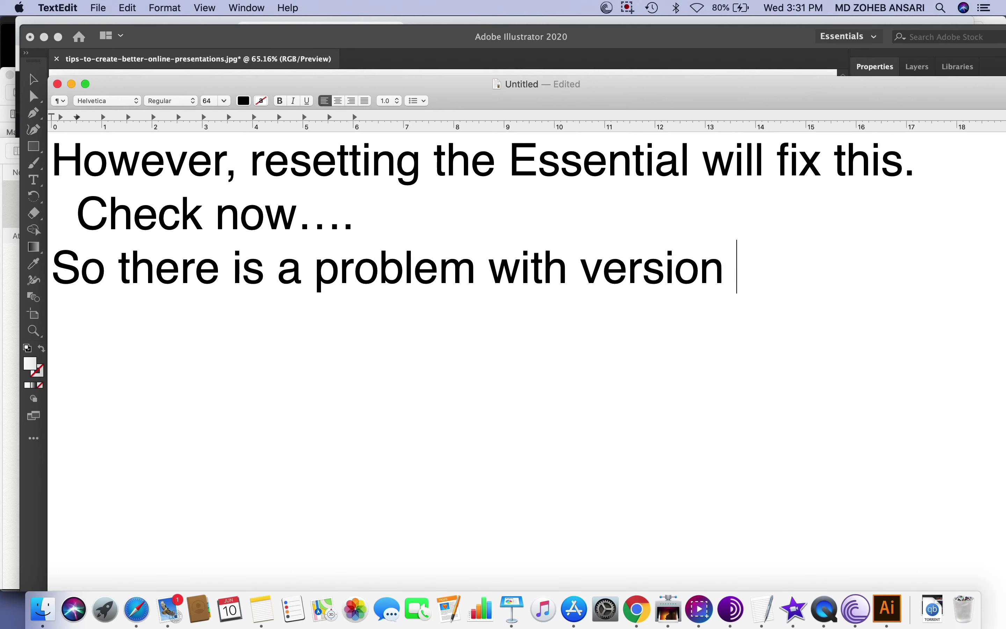
{"action": "type", "text": "24.1 "}
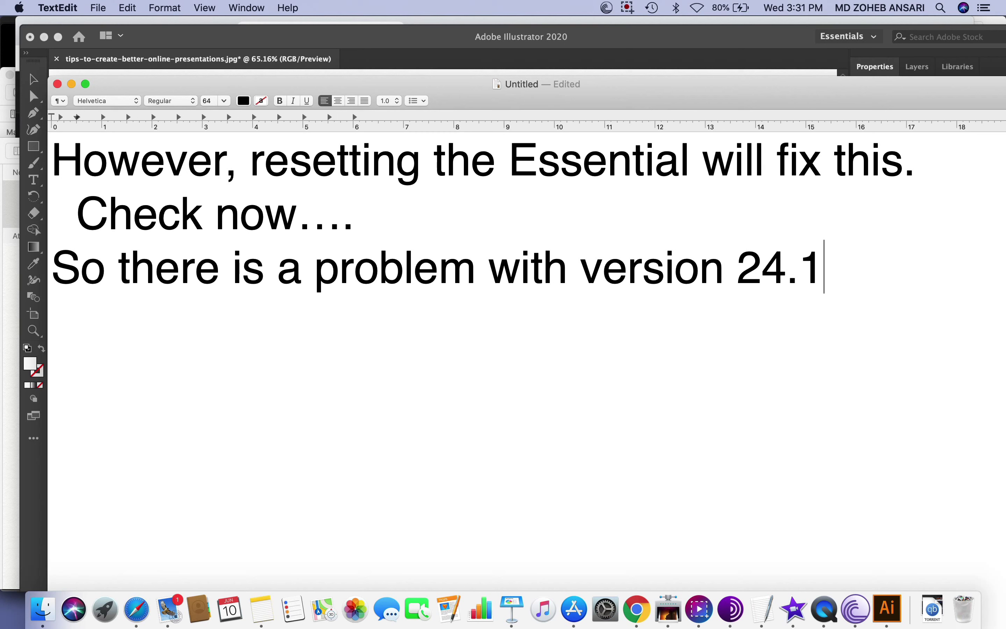
{"action": "type", "text": "that is kind of im"}
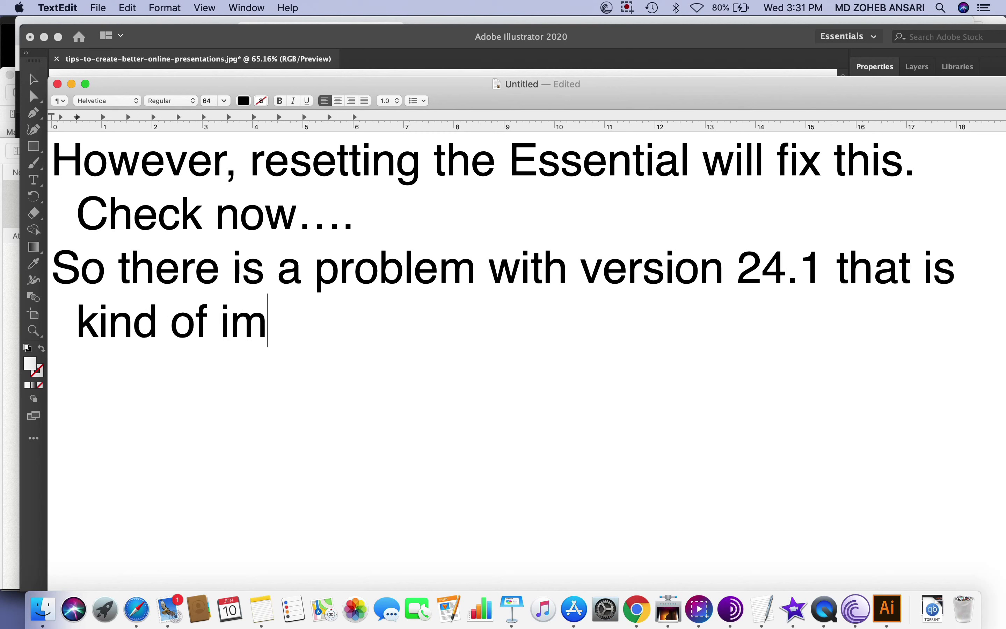
{"action": "type", "text": "possible to fix. "}
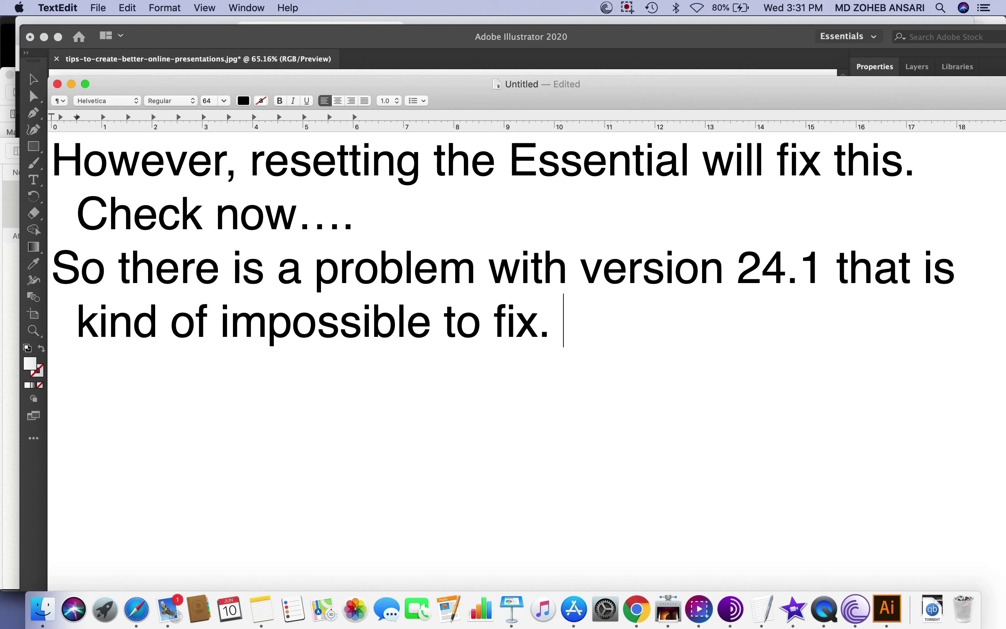
{"action": "type", "text": "You either n"}
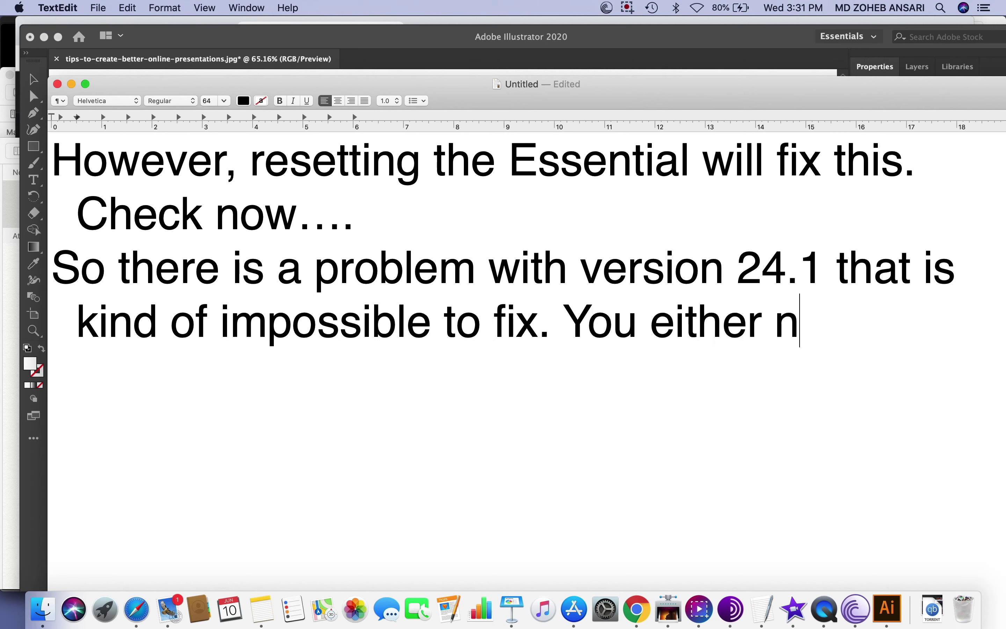
{"action": "type", "text": "eed the newer vers"}
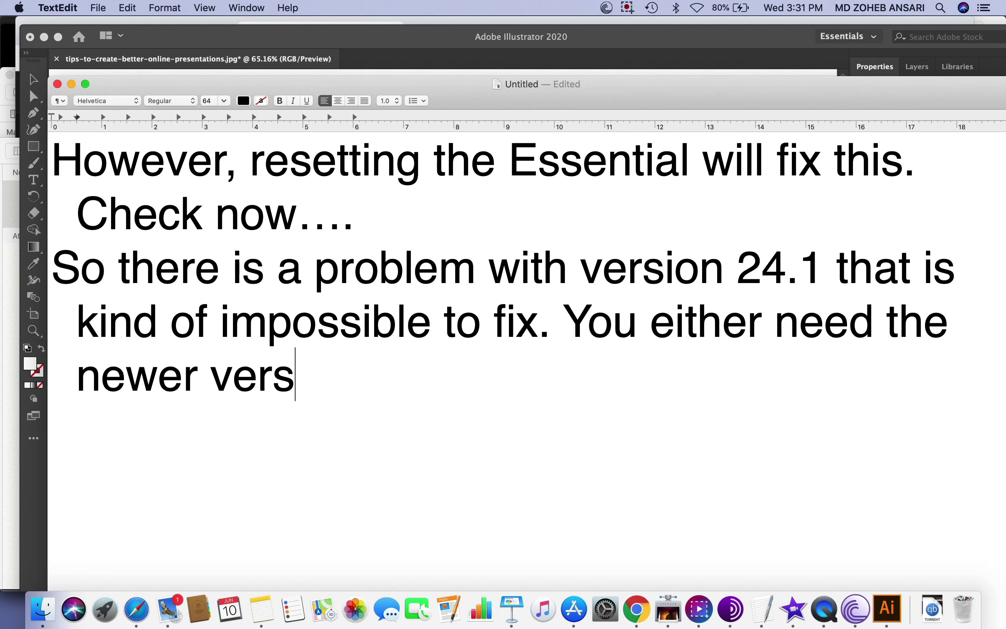
{"action": "type", "text": "ion of the"}
{"action": "key", "text": "BackSpace"}
{"action": "key", "text": "BackSpace"}
{"action": "key", "text": "BackSpace"}
{"action": "key", "text": "BackSpace"}
{"action": "type", "text": "r the old v"}
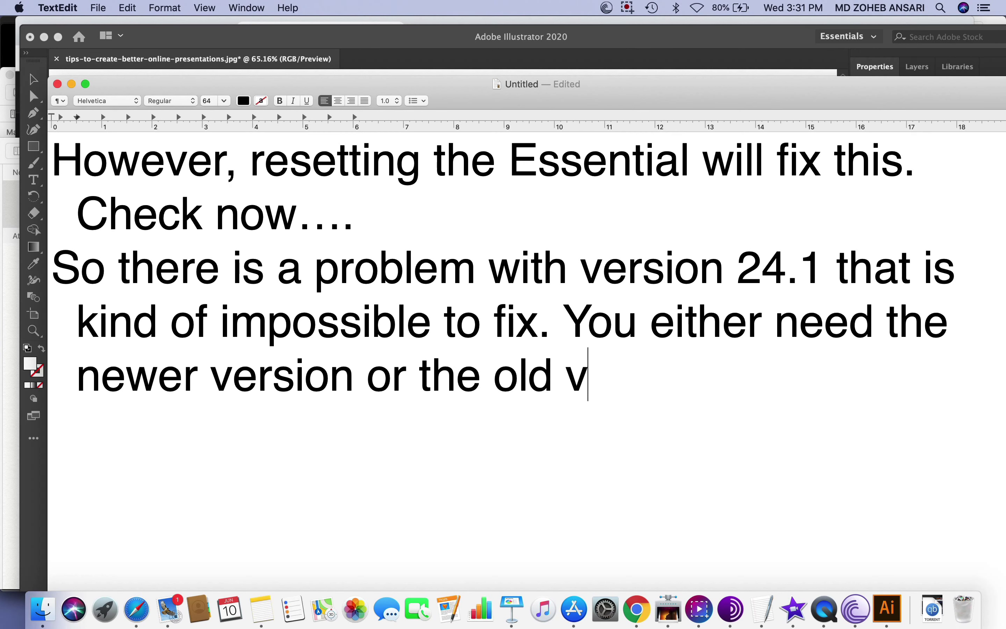
{"action": "type", "text": "ersion"}
{"action": "key", "text": "super+a"}
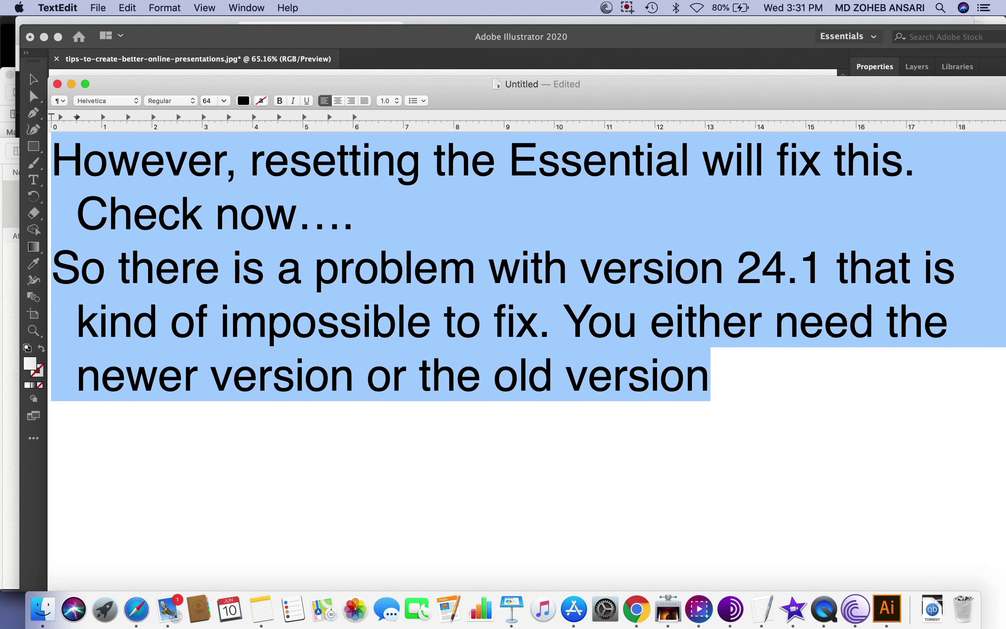
{"action": "key", "text": "BackSpace"}
Type the YouTube Channel subscribe request and end the note with 'Thanks for watching!'.
{"action": "type", "text": "If it h"}
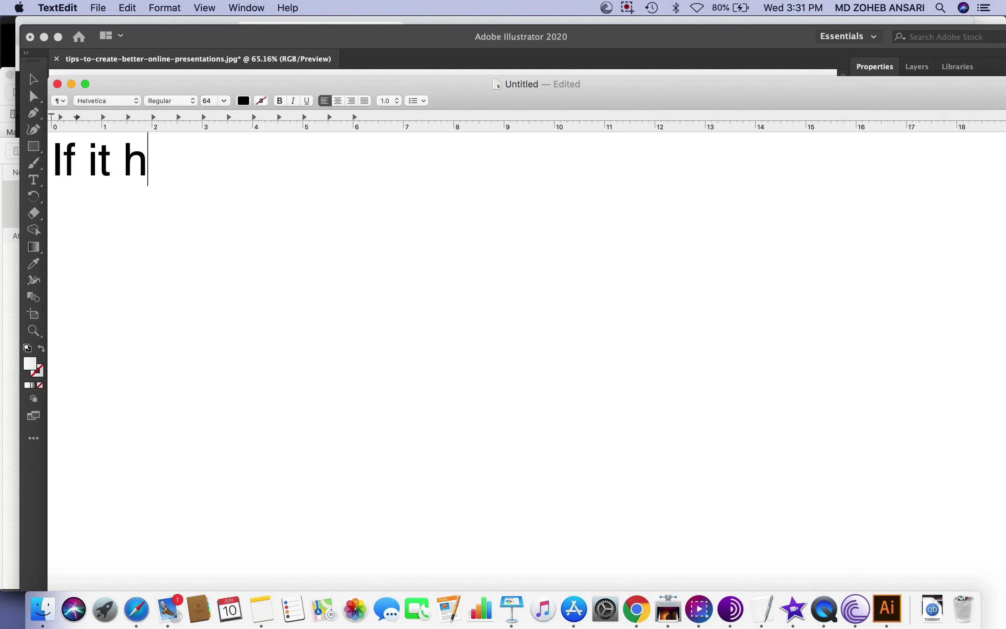
{"action": "type", "text": "elped, p"}
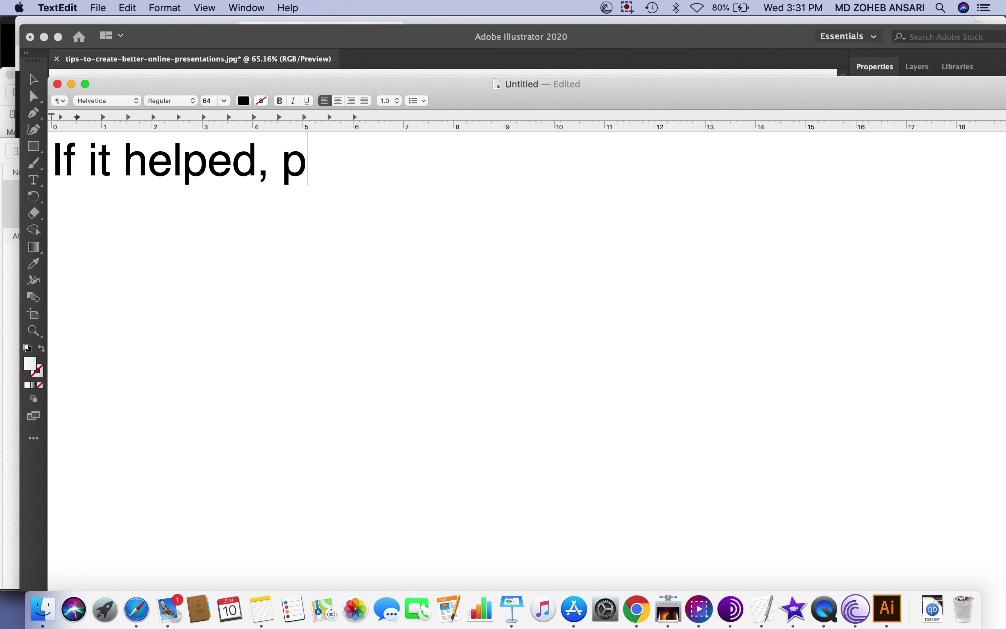
{"action": "type", "text": "lease don't"}
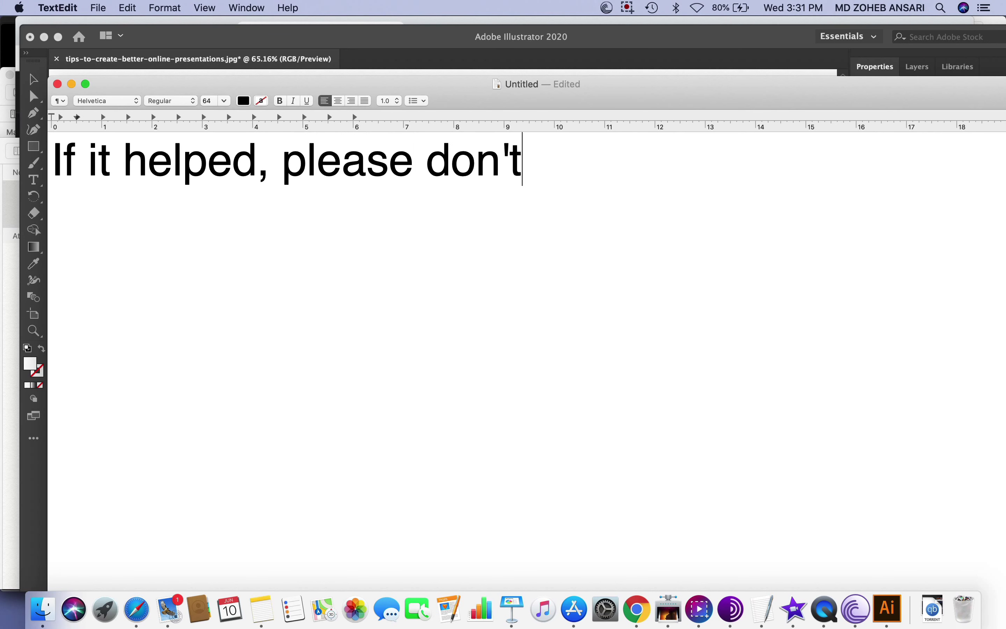
{"action": "type", "text": " forget to subscribe our You"}
{"action": "type", "text": "Tube Channel.  "}
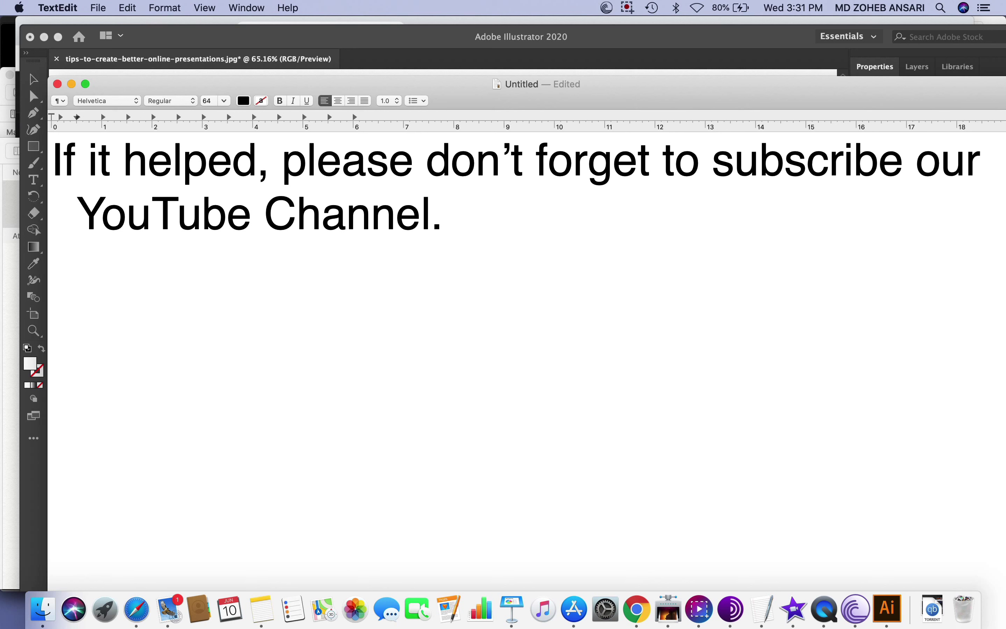
{"action": "type", "text": "Thanks for"}
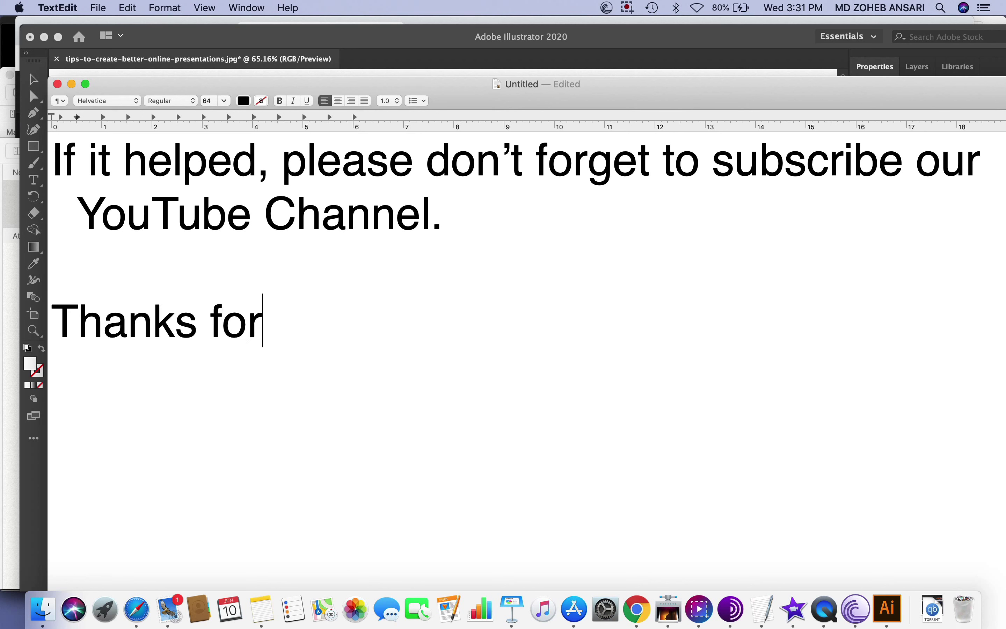
{"action": "type", "text": " watching."}
{"action": "key", "text": "BackSpace"}
{"action": "type", "text": "!"}
{"action": "left_click", "coordinate": [628, 8]}
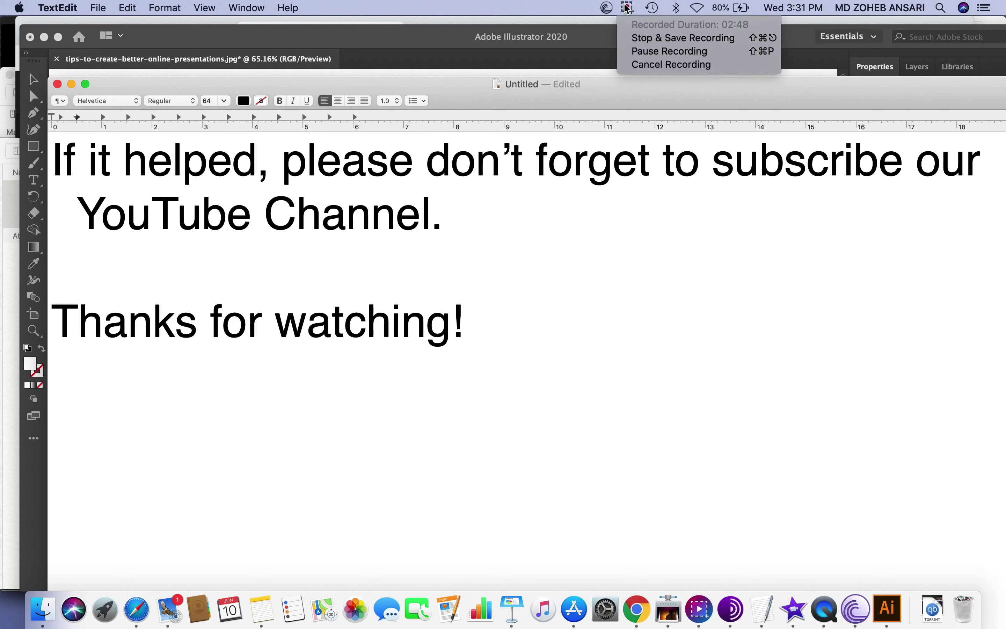